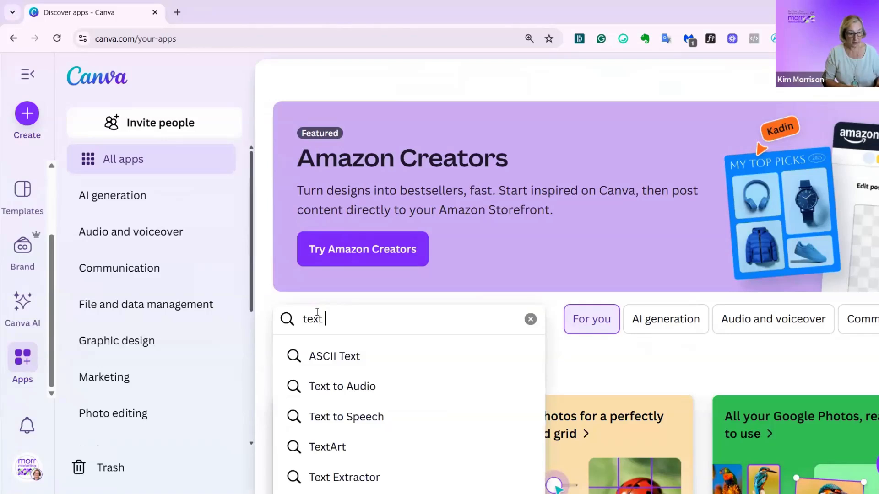
# - Search the apps for Text Studio Maker and open its details
pyautogui.write('studio maker')
pyautogui.click(342, 356)
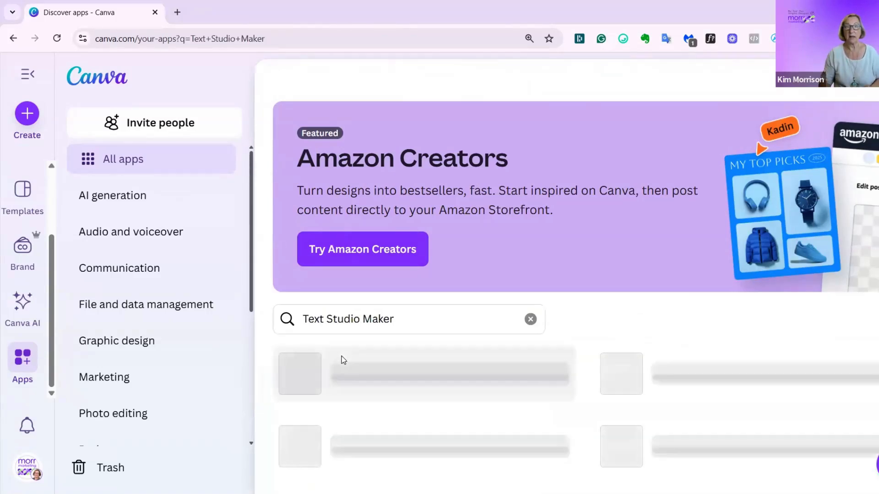
pyautogui.click(372, 369)
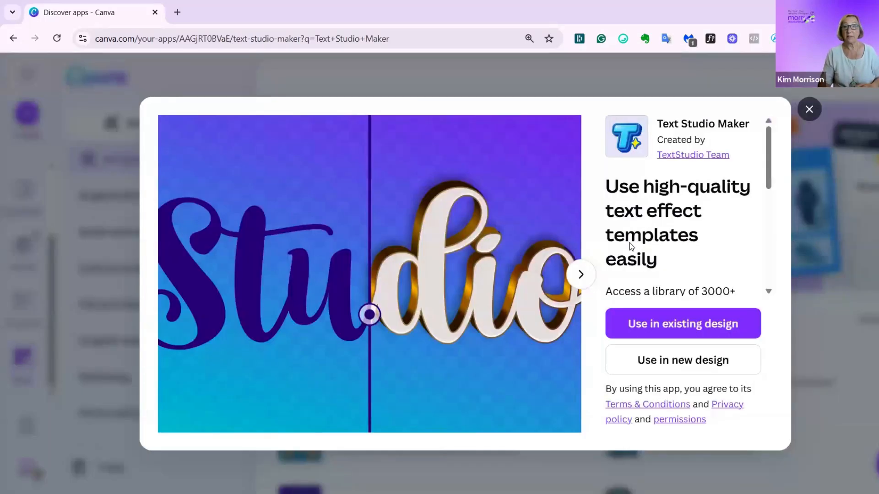
# - Read the Text Studio Maker description and use the app in a new Instagram Post (4:5) design
pyautogui.scroll(-2, 630, 257)
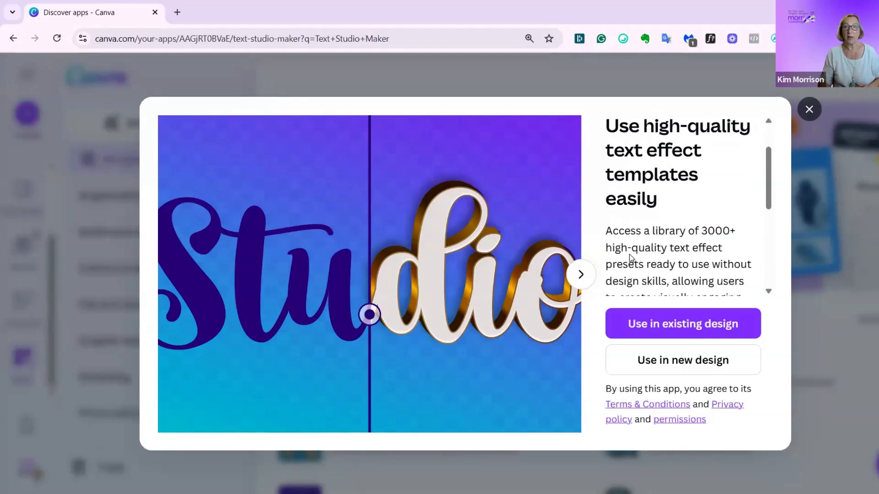
pyautogui.scroll(-2, 629, 259)
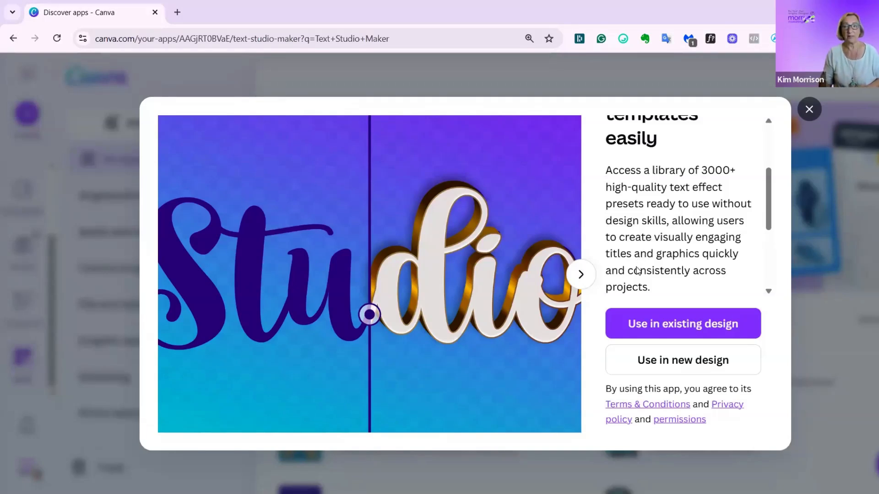
pyautogui.scroll(-2, 637, 270)
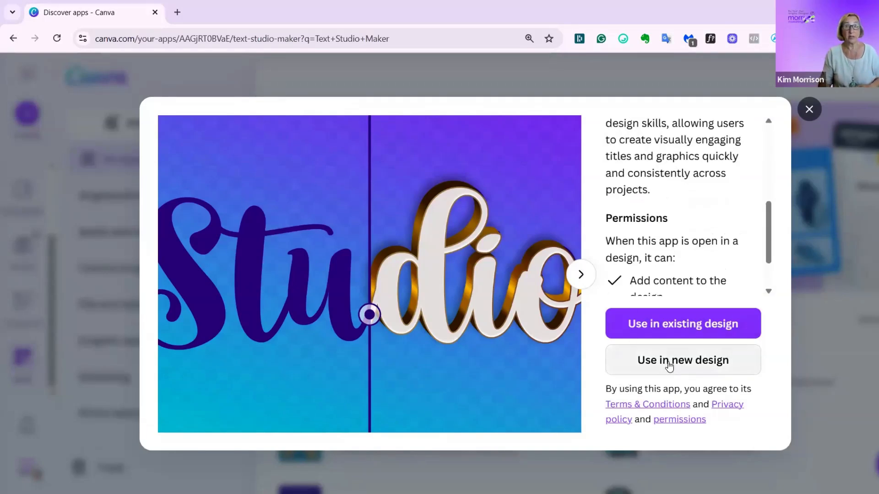
pyautogui.click(669, 366)
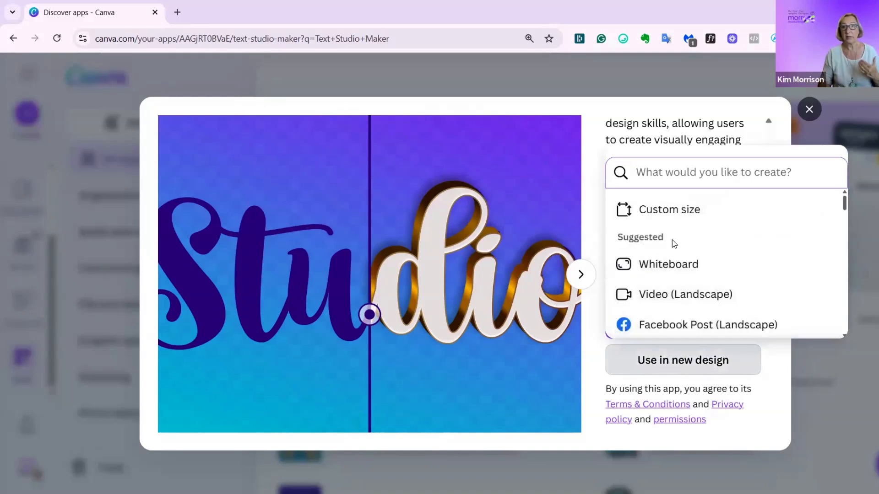
pyautogui.scroll(-3, 671, 251)
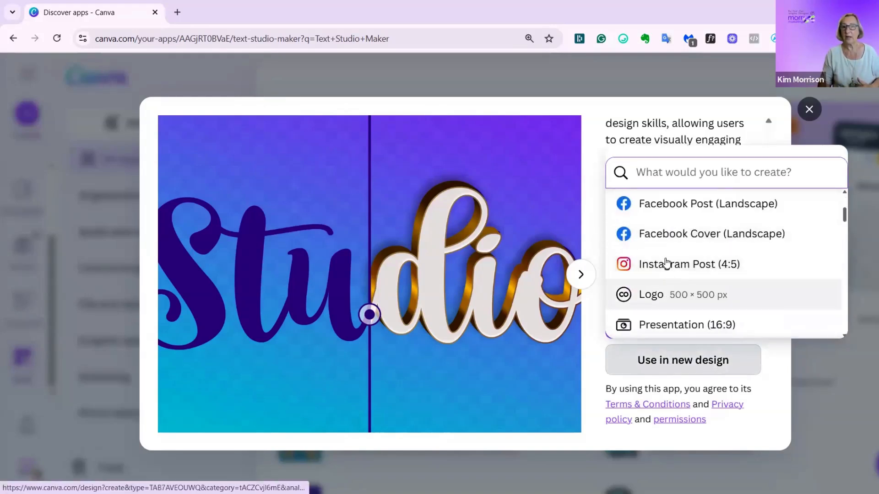
pyautogui.click(666, 264)
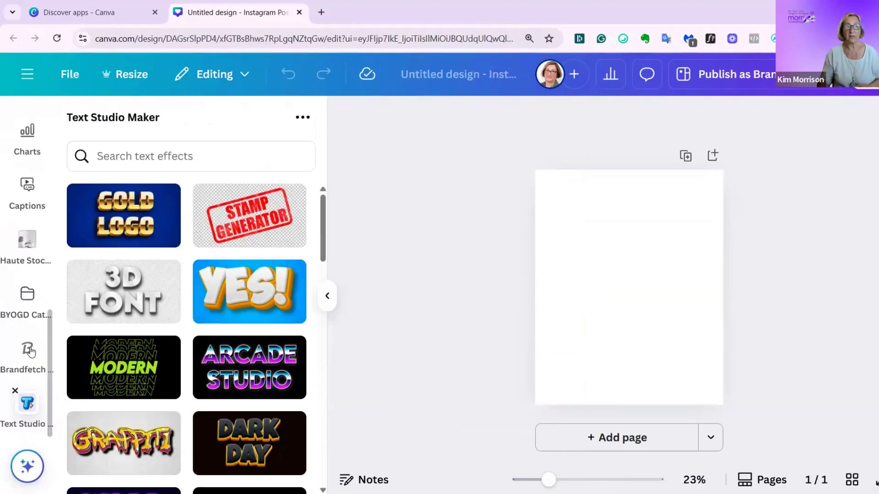
# - Browse the Text Studio Maker effects and open the purple Splash effect for customizing
pyautogui.scroll(7, 25, 403)
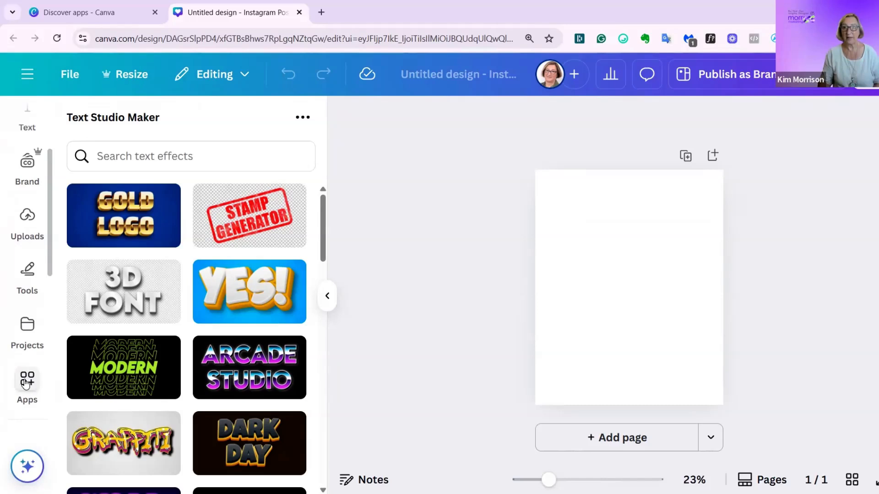
pyautogui.scroll(-5, 26, 383)
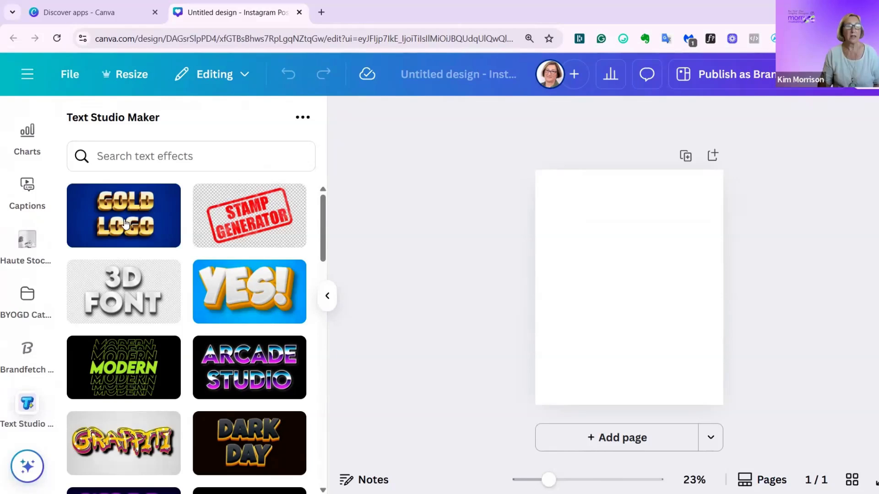
pyautogui.scroll(-2, 237, 243)
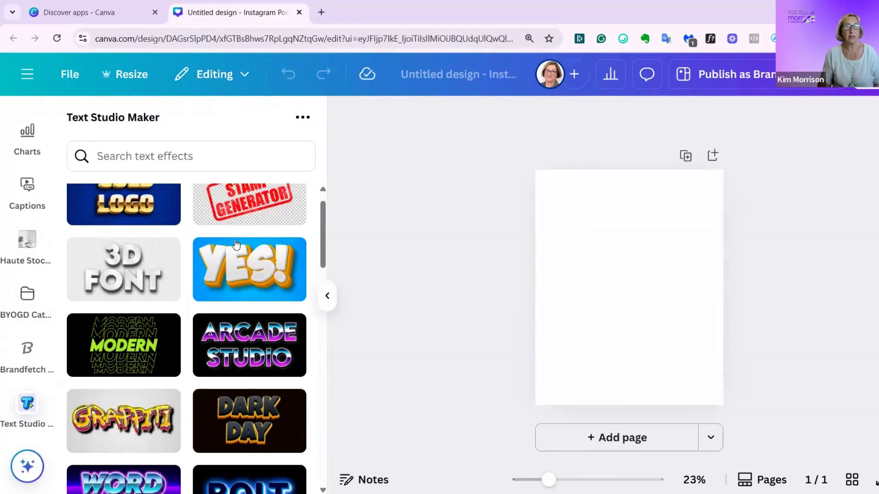
pyautogui.scroll(-5, 234, 246)
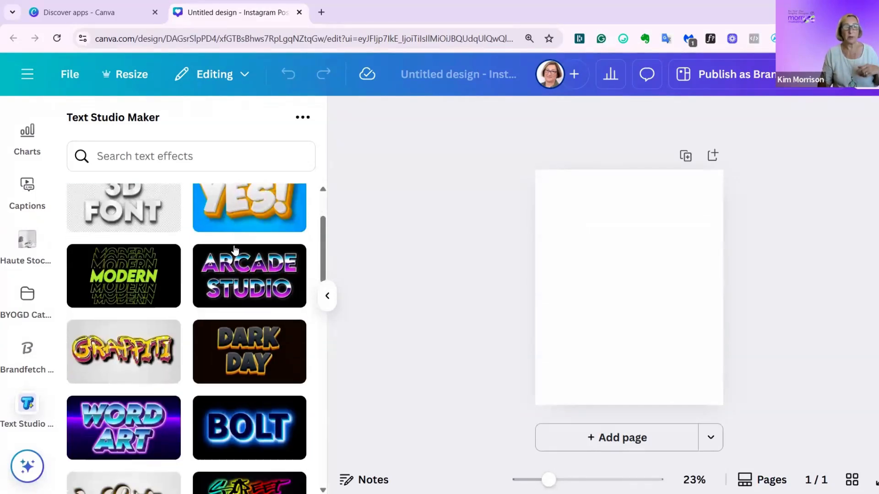
pyautogui.scroll(-2, 229, 261)
pyautogui.scroll(2, 133, 321)
pyautogui.scroll(-2, 137, 298)
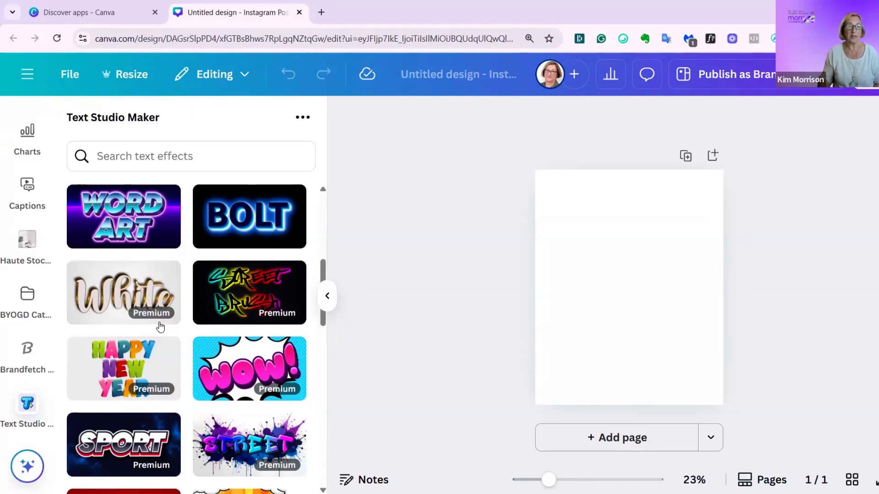
pyautogui.scroll(-2, 156, 327)
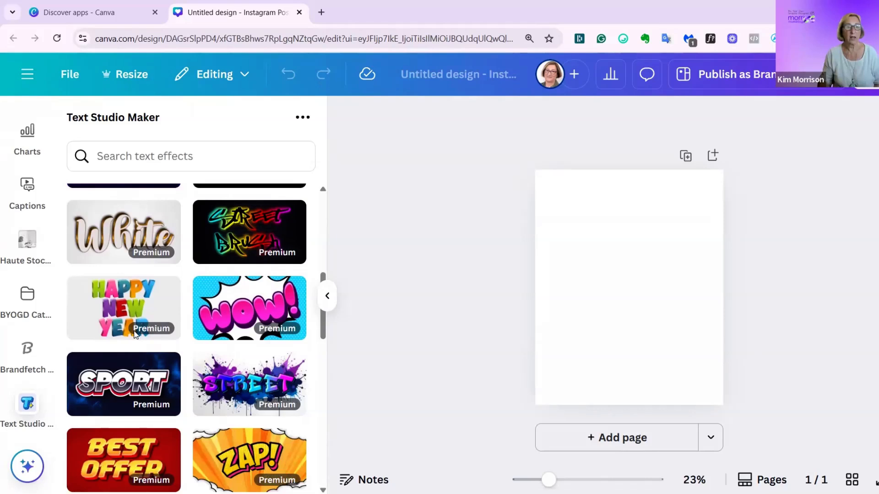
pyautogui.scroll(-6, 143, 327)
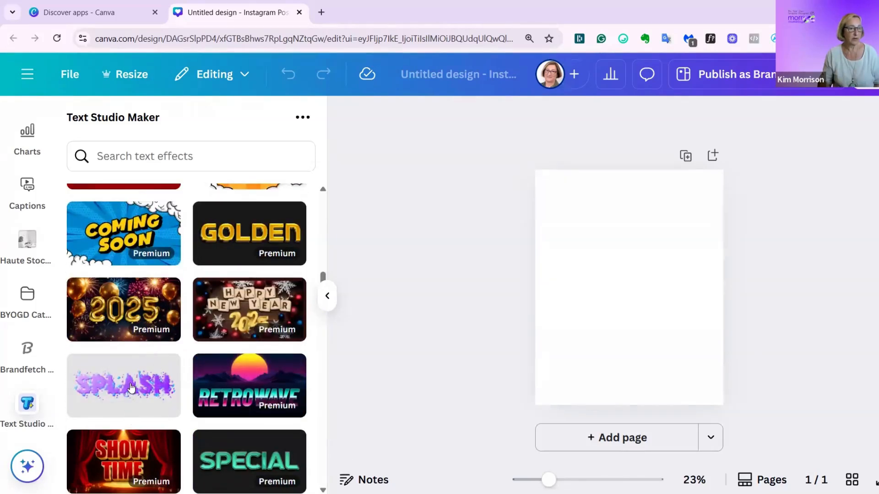
pyautogui.click(131, 386)
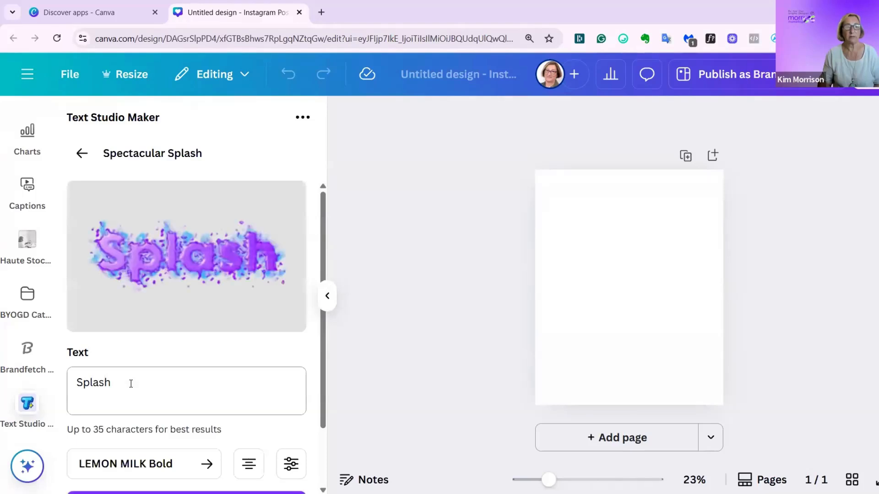
# - Replace the Splash effect's sample text with "Text Studio Test"
pyautogui.click(113, 382)
pyautogui.moveTo(101, 383); pyautogui.dragTo(66, 383)
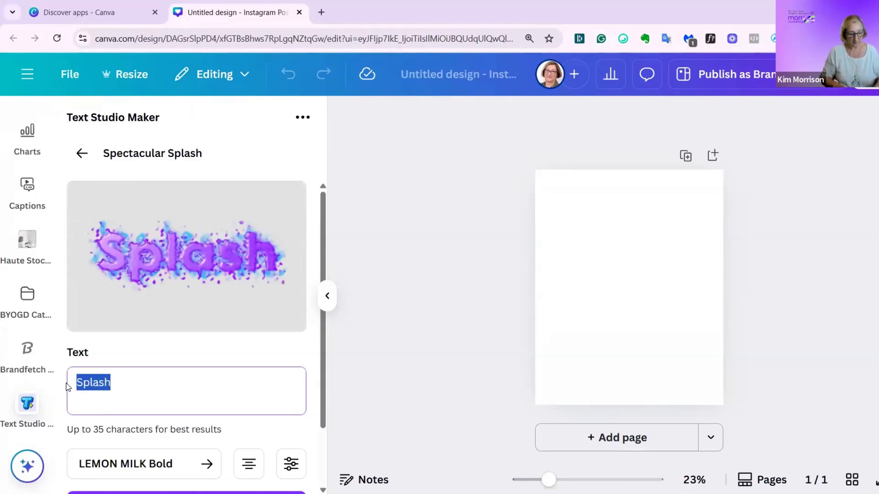
pyautogui.write('Text S')
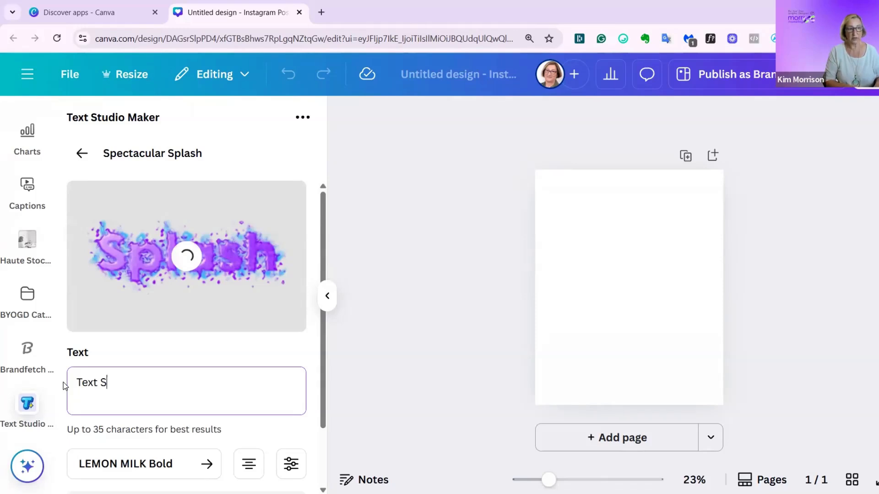
pyautogui.write('tudio ')
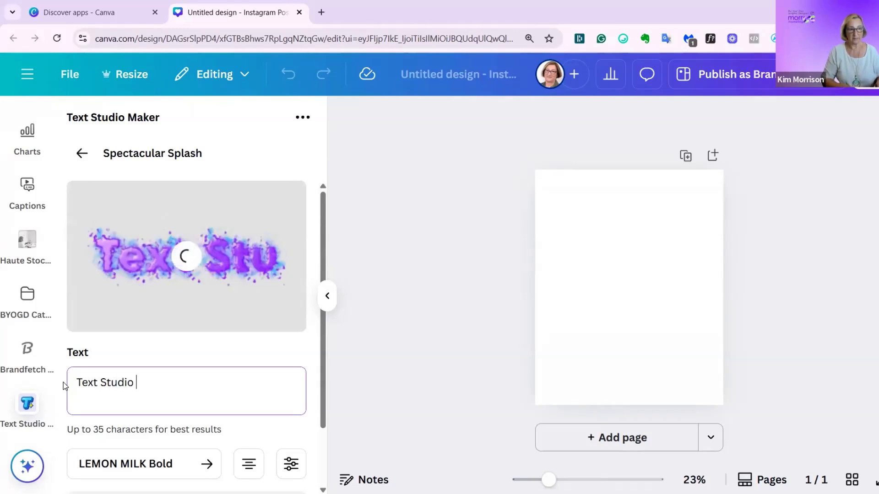
pyautogui.write('Test')
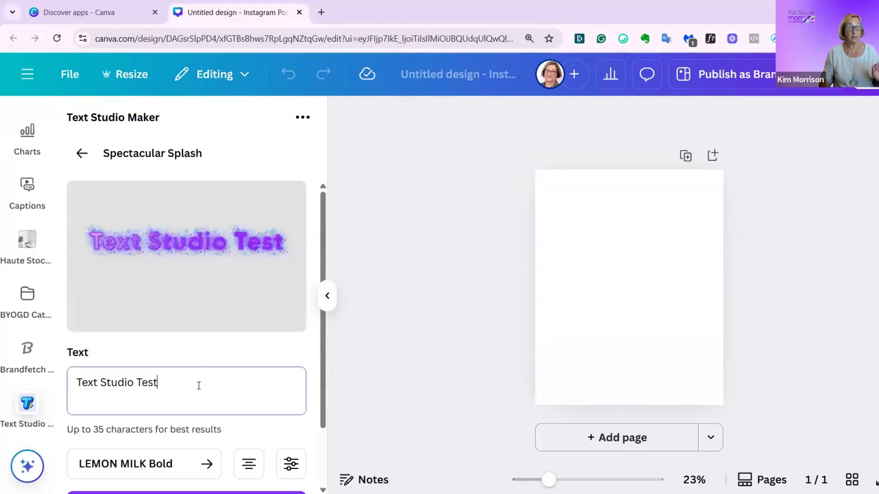
# - Change the effect's font to Super Bubble Regular and check the preview
pyautogui.scroll(-2, 188, 399)
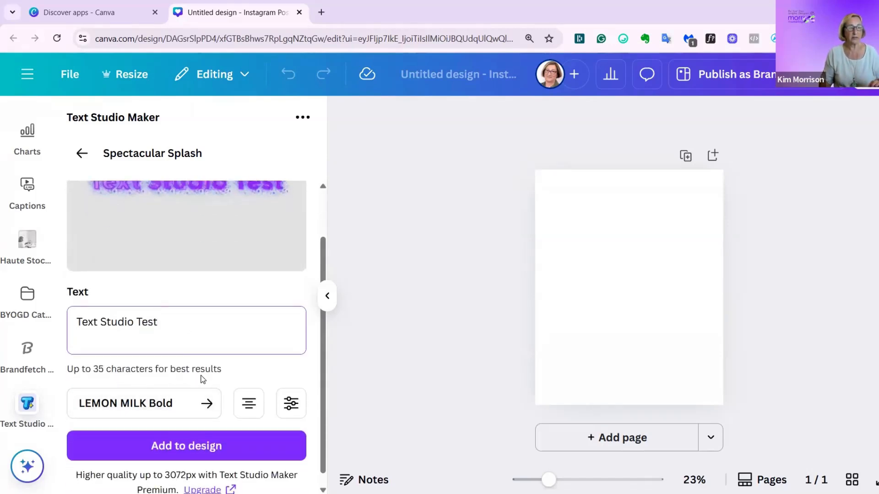
pyautogui.click(205, 400)
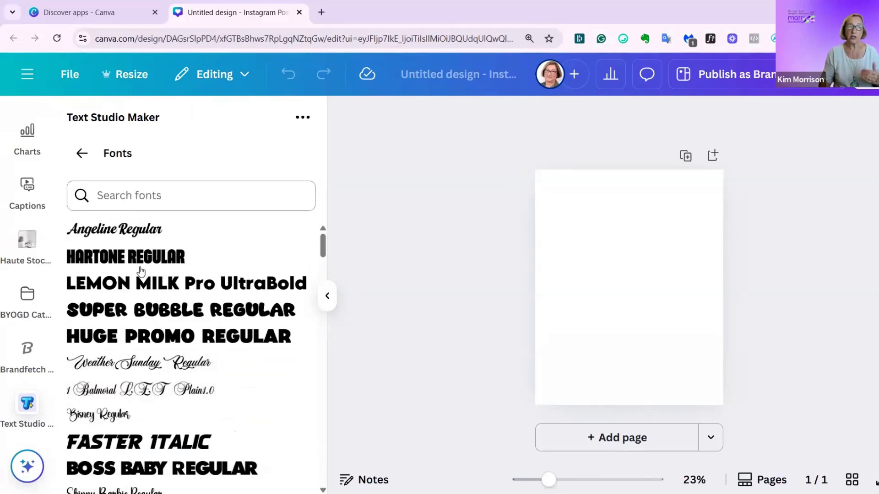
pyautogui.scroll(-2, 140, 293)
pyautogui.scroll(2, 151, 293)
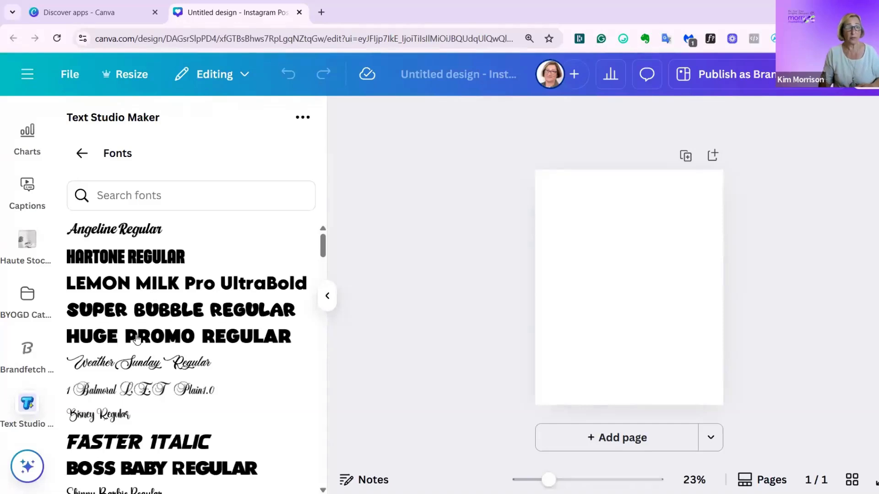
pyautogui.click(163, 306)
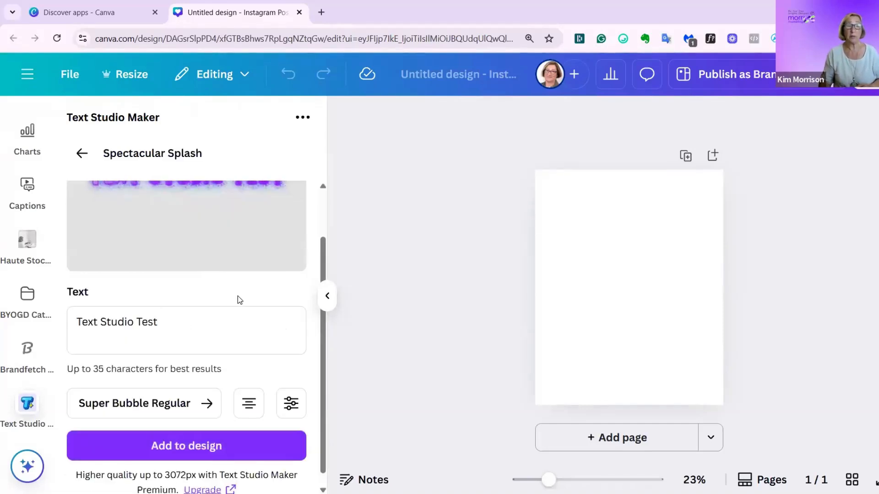
pyautogui.scroll(2, 238, 295)
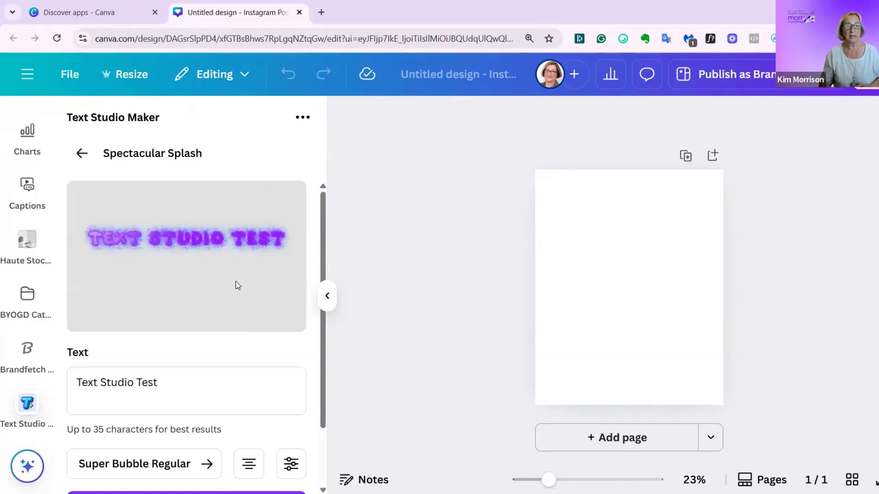
# - Cycle the effect text's alignment to left-aligned and check the preview
pyautogui.scroll(-2, 243, 394)
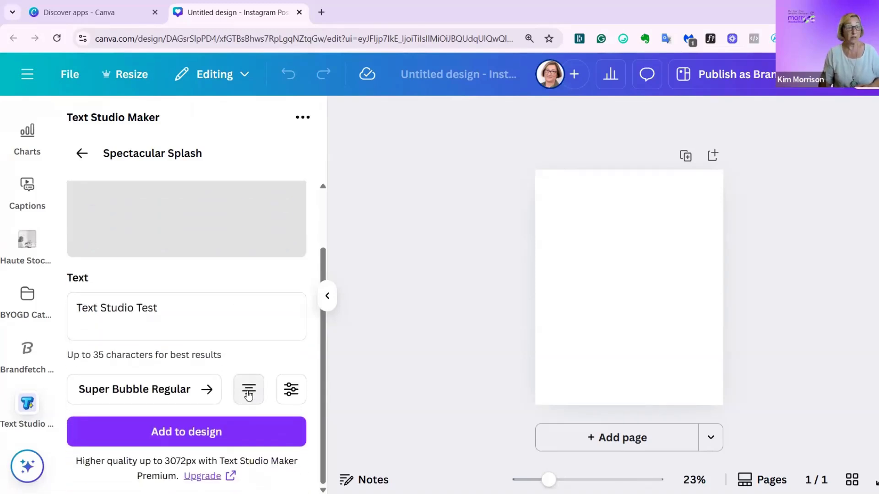
pyautogui.click(246, 392)
pyautogui.scroll(2, 244, 387)
pyautogui.scroll(-2, 243, 385)
pyautogui.click(247, 394)
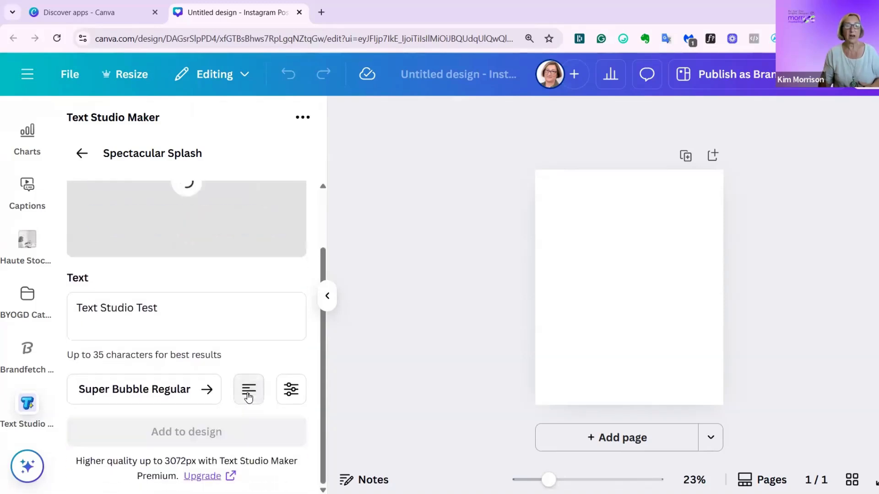
pyautogui.scroll(2, 249, 392)
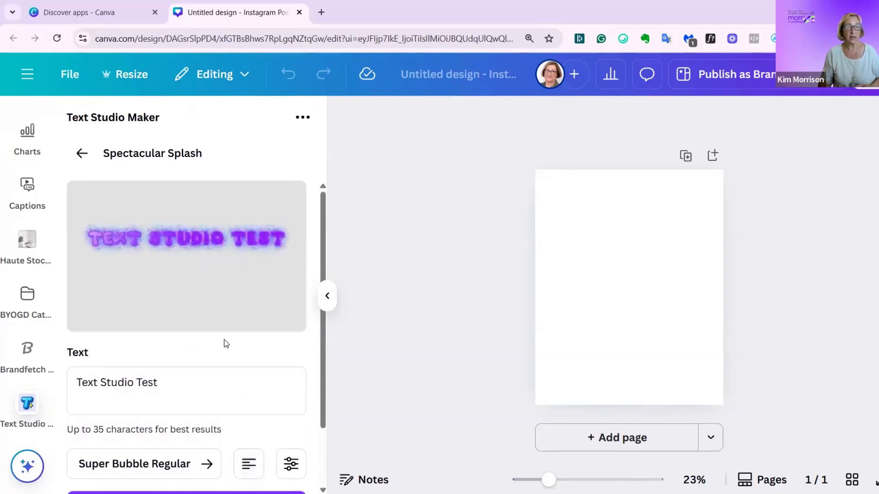
# - Add the effect text to the design with letter spacing -0.18 and line height 1.2
pyautogui.scroll(-2, 231, 357)
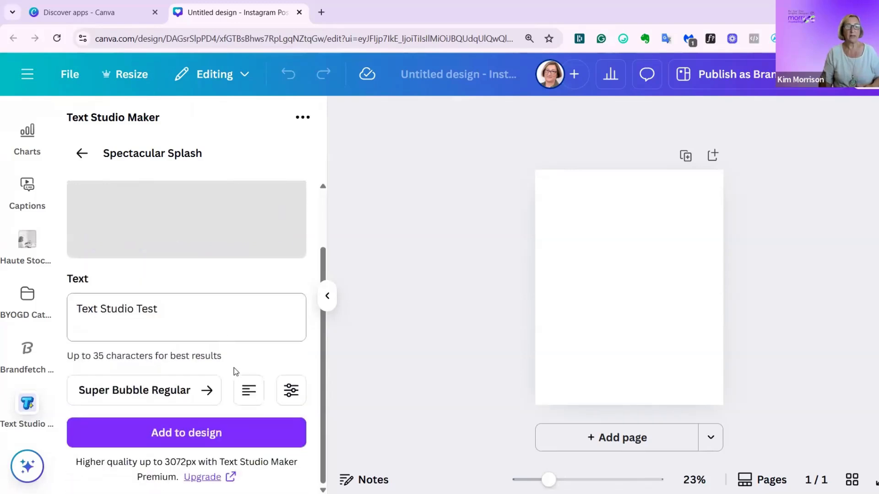
pyautogui.click(291, 392)
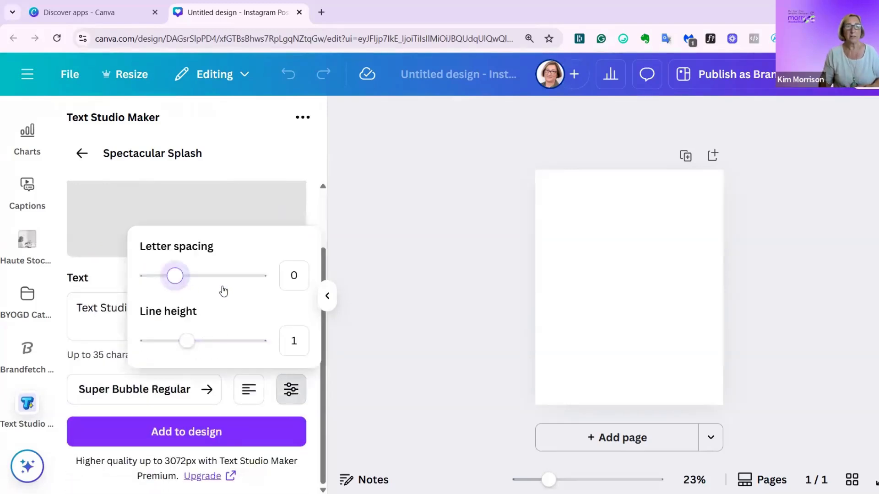
pyautogui.scroll(2, 228, 211)
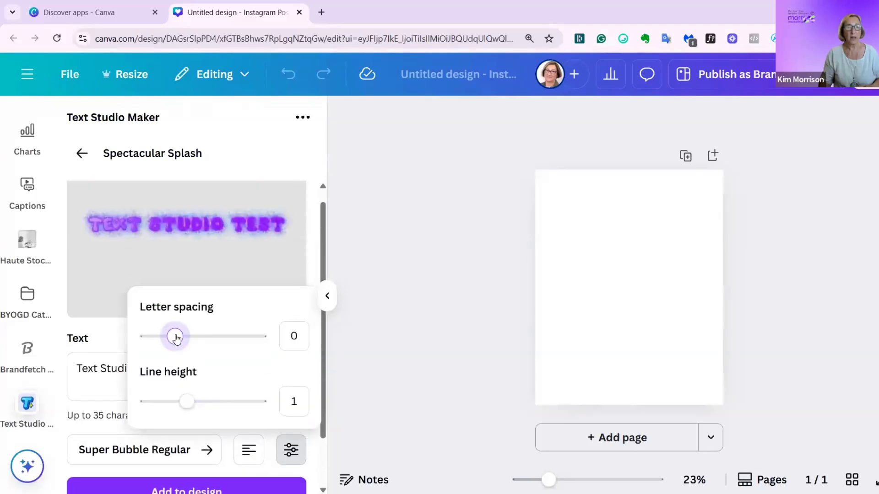
pyautogui.moveTo(178, 338)
pyautogui.mouseDown()
pyautogui.moveTo(226, 339)
pyautogui.moveTo(165, 338)
pyautogui.mouseUp()
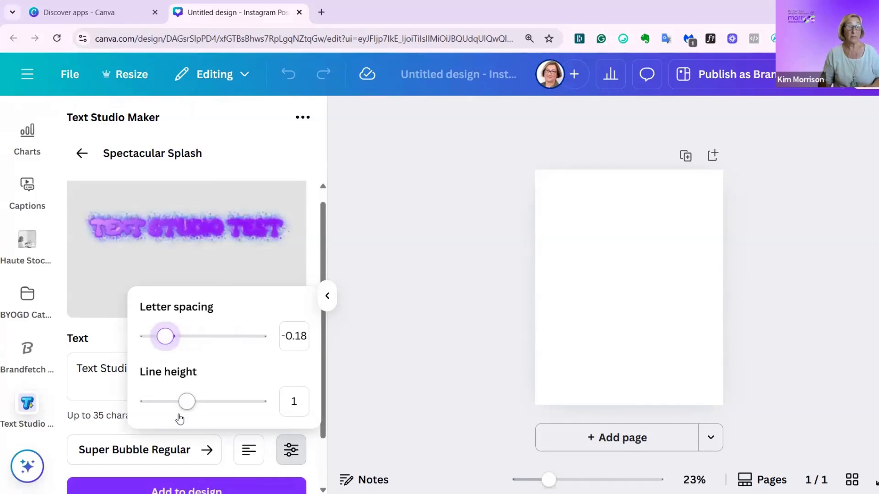
pyautogui.moveTo(187, 401); pyautogui.dragTo(193, 403)
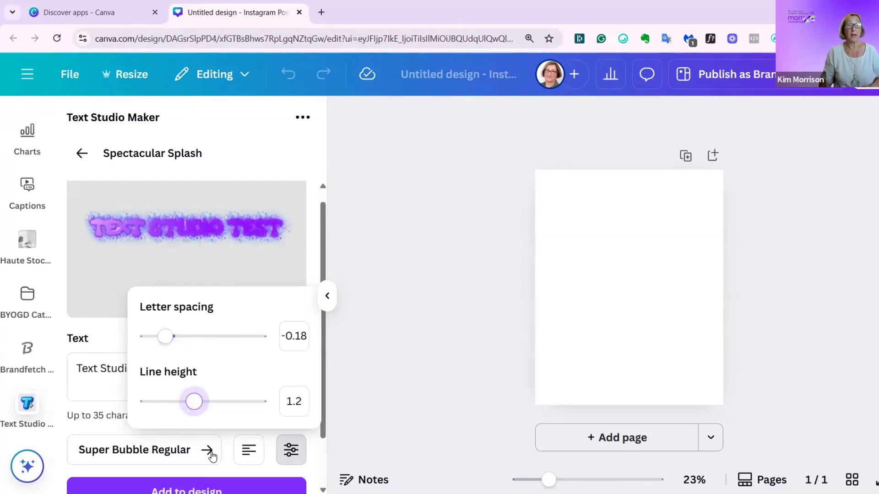
pyautogui.scroll(-2, 212, 455)
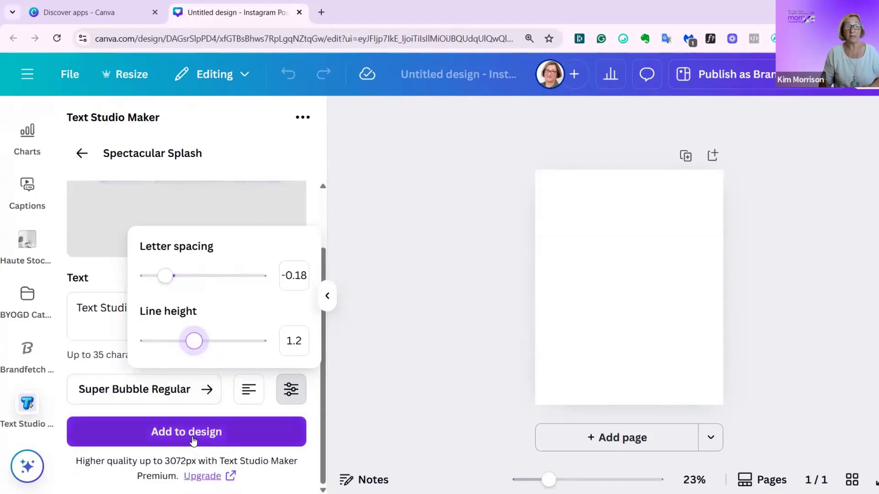
pyautogui.click(193, 440)
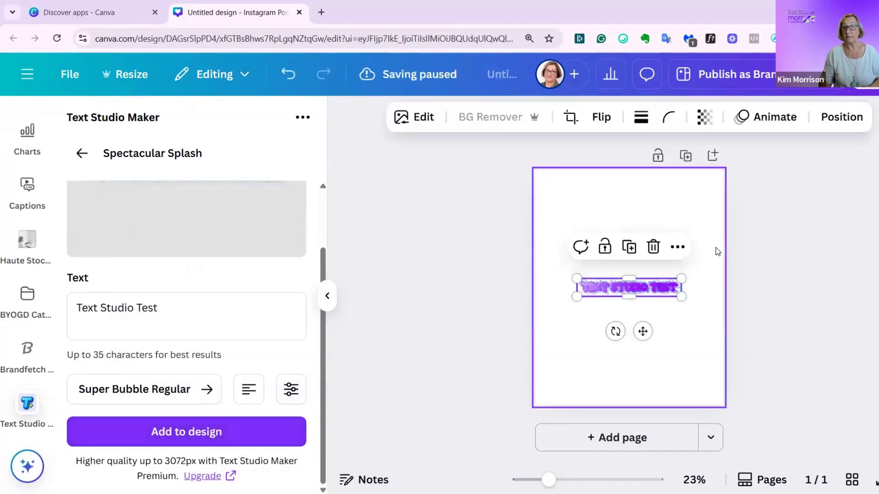
# - Enlarge the "Text Studio Test" effect to nearly the page width and move it to the upper part of the page
pyautogui.moveTo(681, 276); pyautogui.dragTo(717, 272)
pyautogui.moveTo(576, 297); pyautogui.dragTo(545, 303)
pyautogui.moveTo(645, 337); pyautogui.dragTo(648, 281)
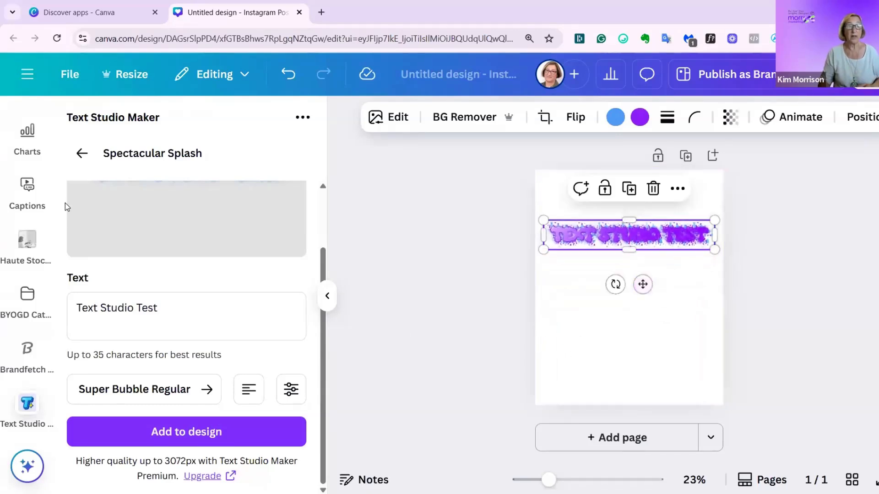
# - Return to the text effects gallery, browse the designs and open the free Princess effect
pyautogui.click(81, 153)
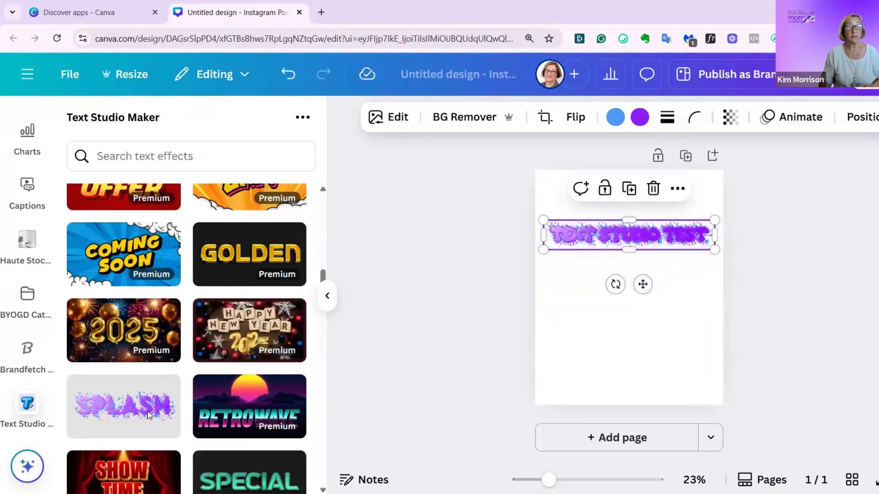
pyautogui.scroll(5, 147, 411)
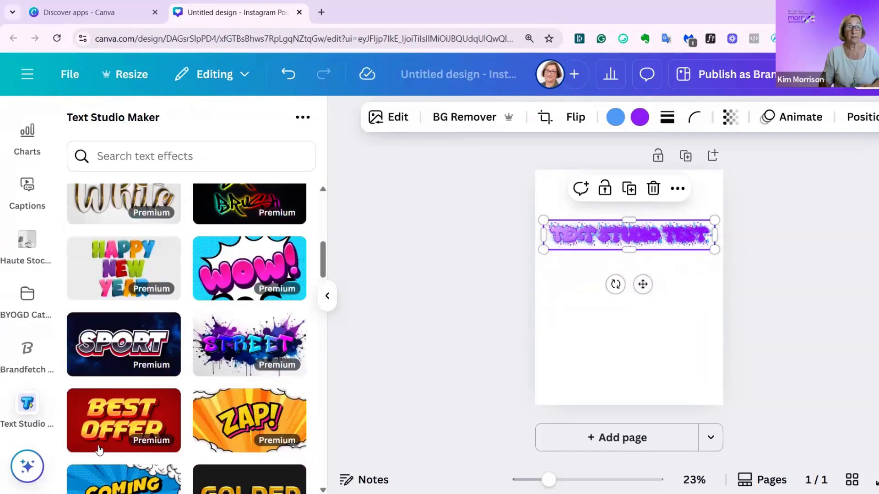
pyautogui.scroll(4, 99, 450)
pyautogui.scroll(-5, 99, 428)
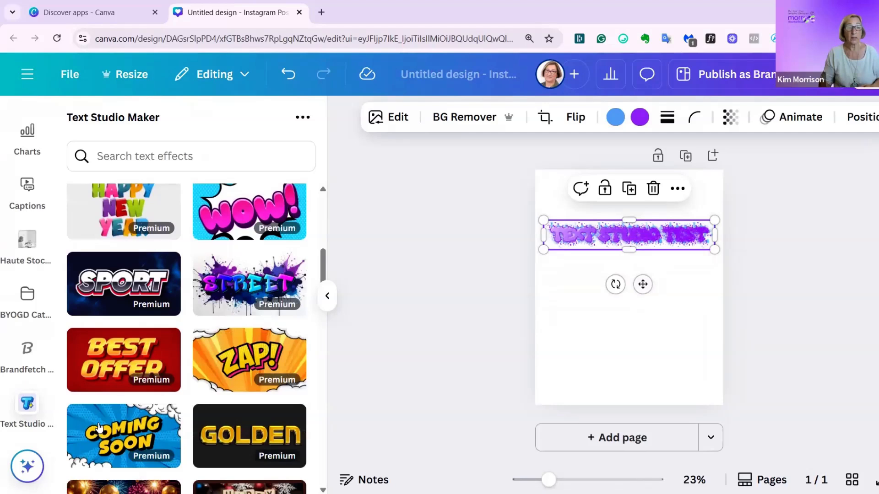
pyautogui.scroll(-4, 99, 428)
pyautogui.scroll(-11, 99, 427)
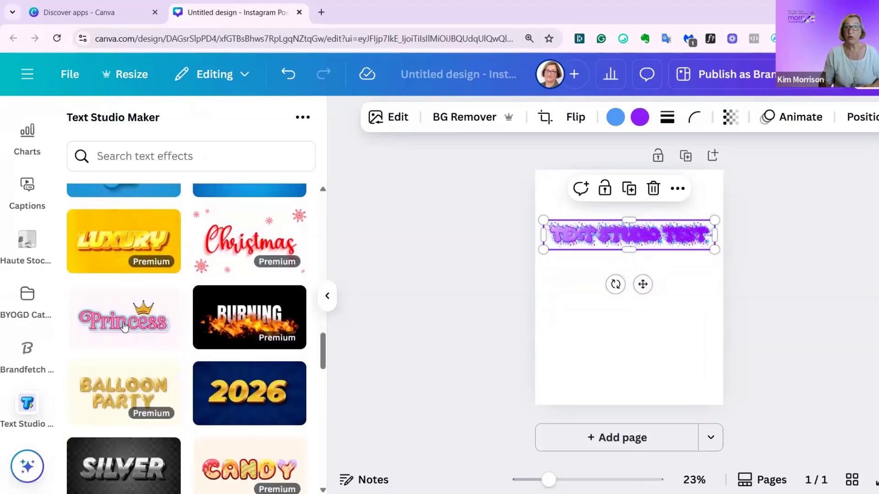
pyautogui.click(125, 326)
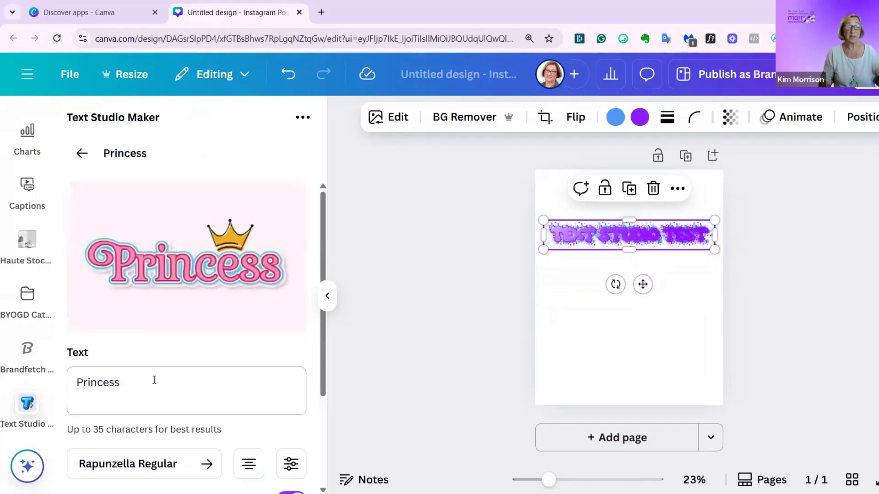
# - Change the Princess effect's font to Dirty Lizard Regular
pyautogui.scroll(-3, 154, 380)
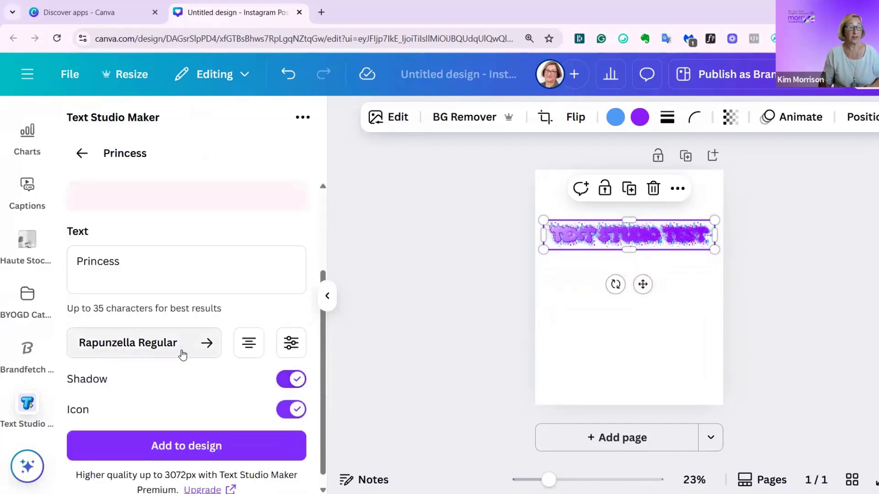
pyautogui.scroll(1, 192, 370)
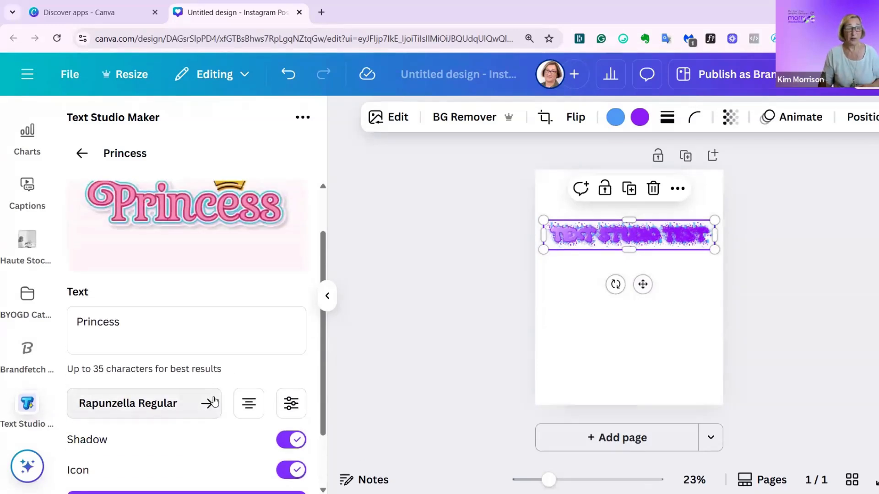
pyautogui.click(207, 405)
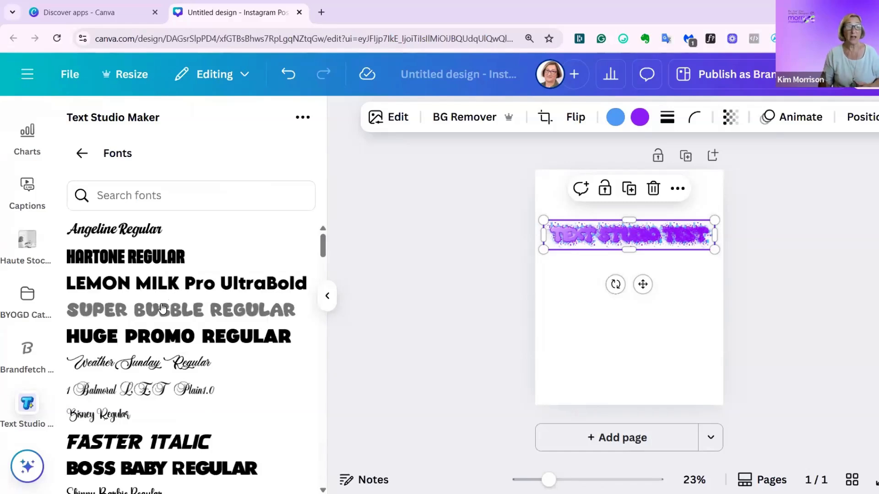
pyautogui.scroll(-1, 160, 316)
pyautogui.scroll(-10, 159, 317)
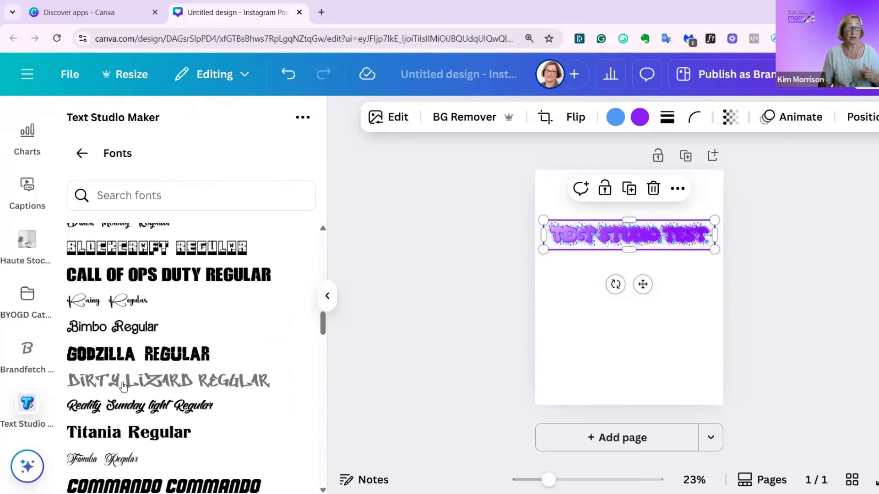
pyautogui.click(124, 384)
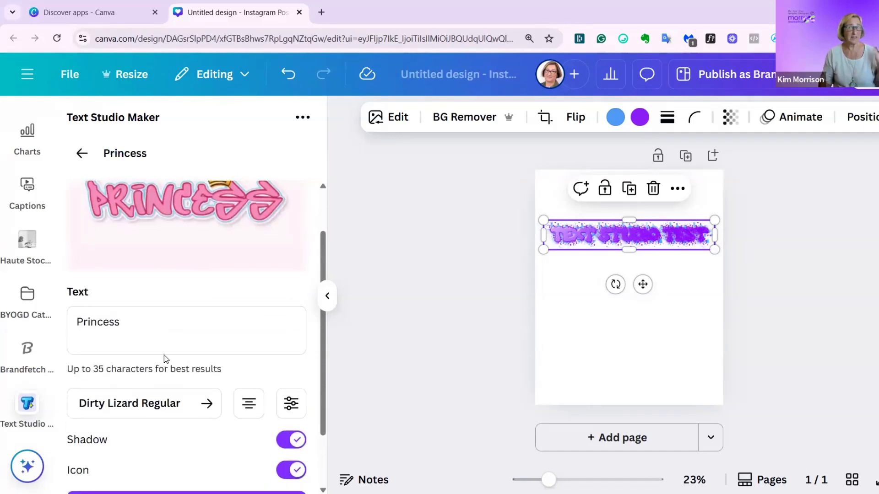
# - Set the Princess text's alignment to left and open its spacing settings
pyautogui.click(249, 410)
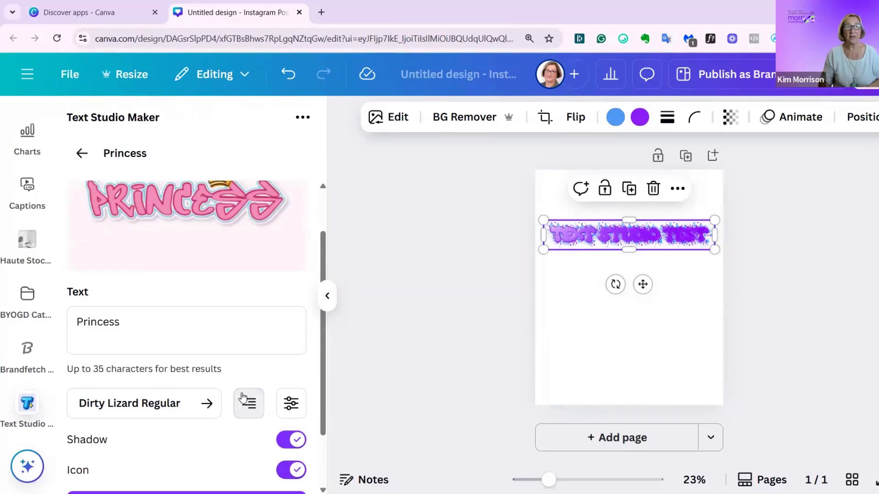
pyautogui.click(248, 405)
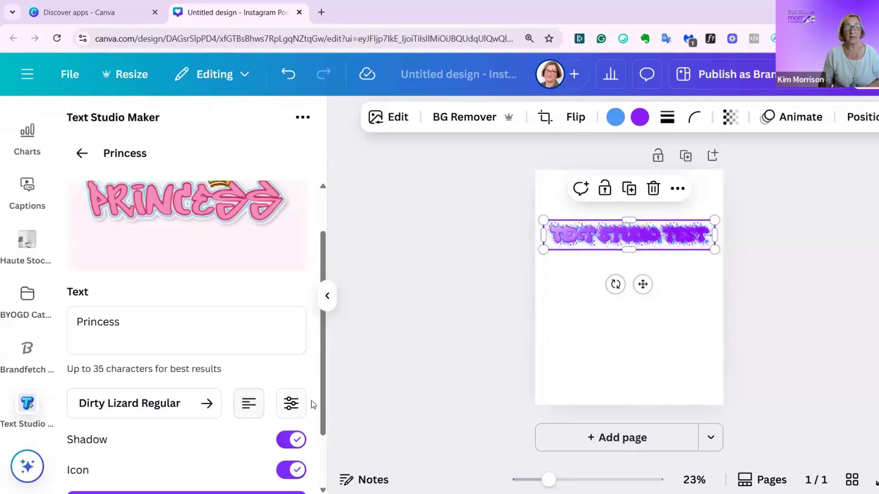
pyautogui.click(291, 403)
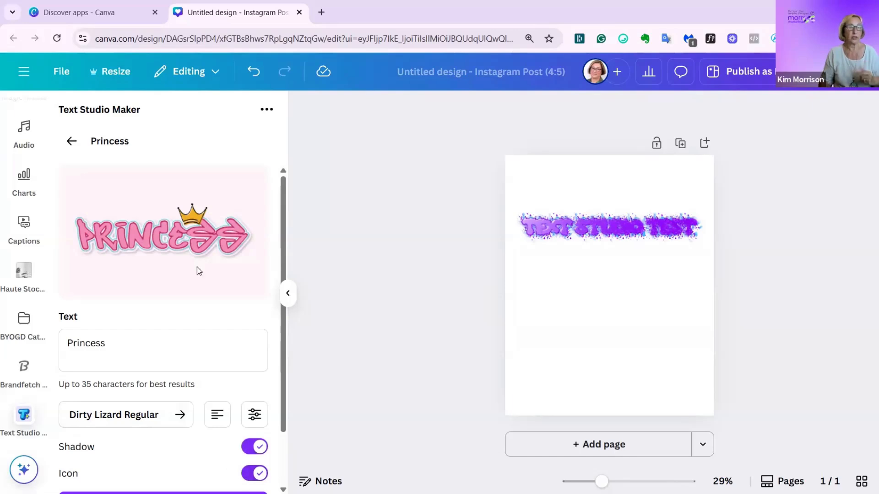
# - Turn off the shadow and the crown icon of the Princess effect
pyautogui.click(256, 447)
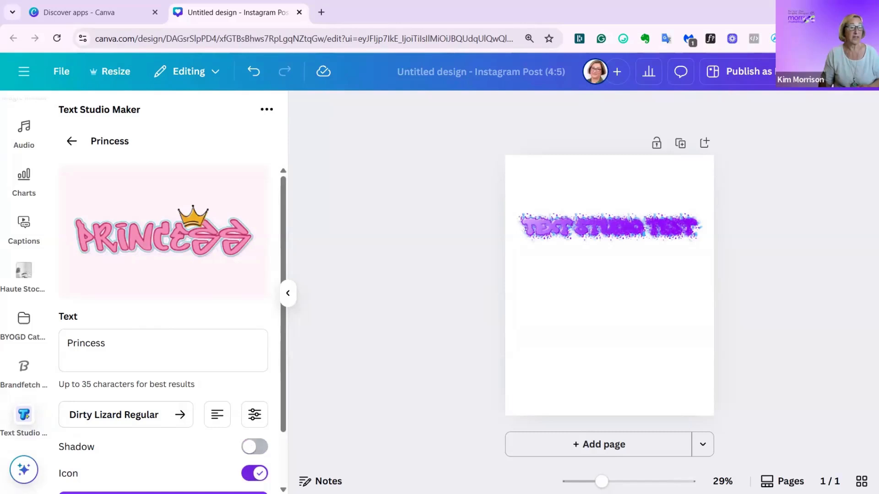
pyautogui.click(255, 474)
pyautogui.scroll(-1, 174, 384)
pyautogui.scroll(-2, 174, 384)
# - Add the Princess effect to the design, enlarge it and center it below the purple text
pyautogui.click(160, 439)
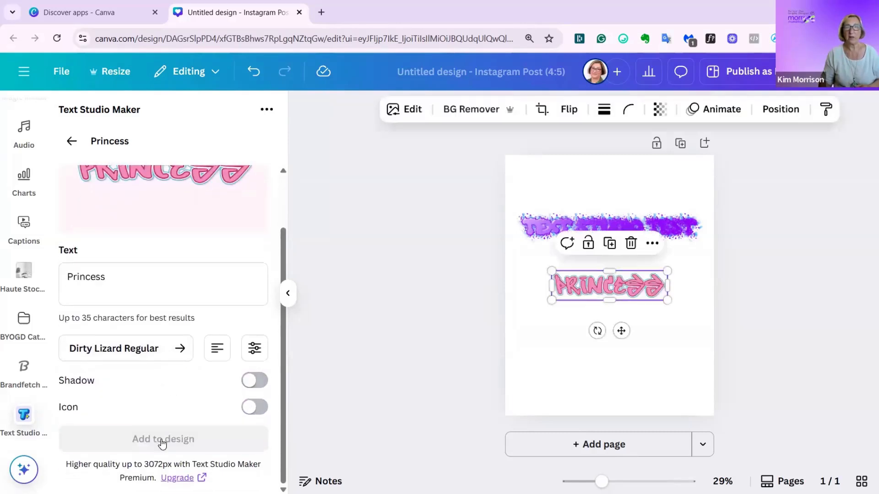
pyautogui.moveTo(667, 302); pyautogui.dragTo(704, 310)
pyautogui.moveTo(640, 340); pyautogui.dragTo(622, 345)
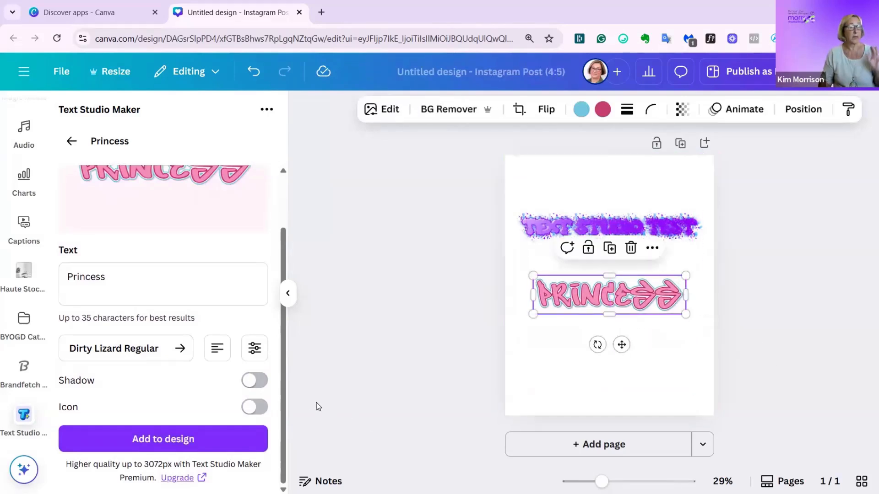
# - Return to the effects gallery, browse the further free and premium designs, and open the premium Cash effect
pyautogui.click(72, 141)
pyautogui.scroll(-9, 156, 339)
pyautogui.scroll(-10, 148, 359)
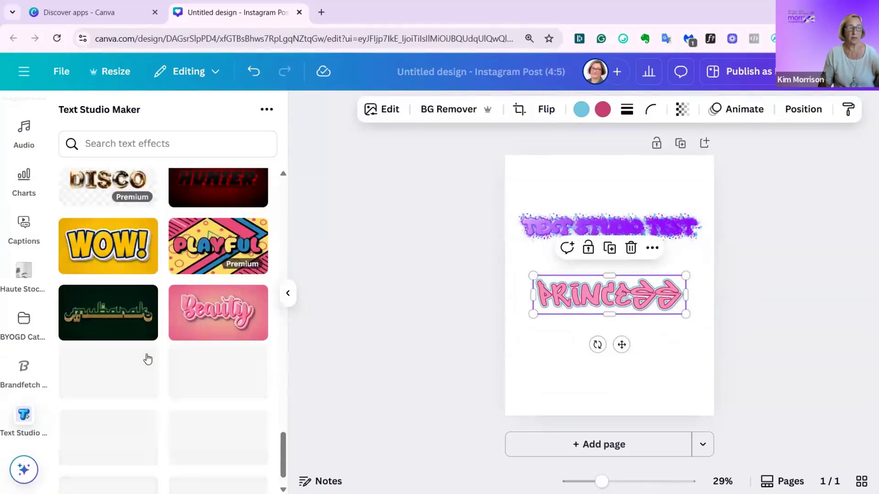
pyautogui.scroll(5, 145, 359)
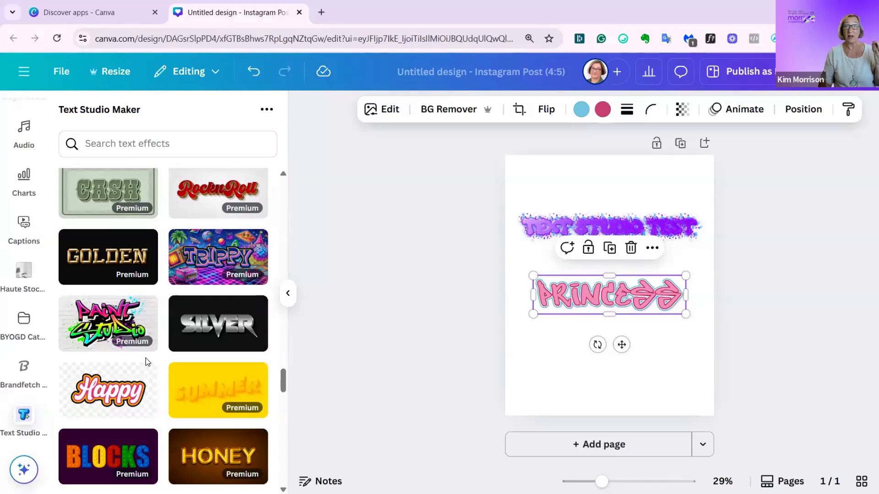
pyautogui.scroll(-8, 146, 364)
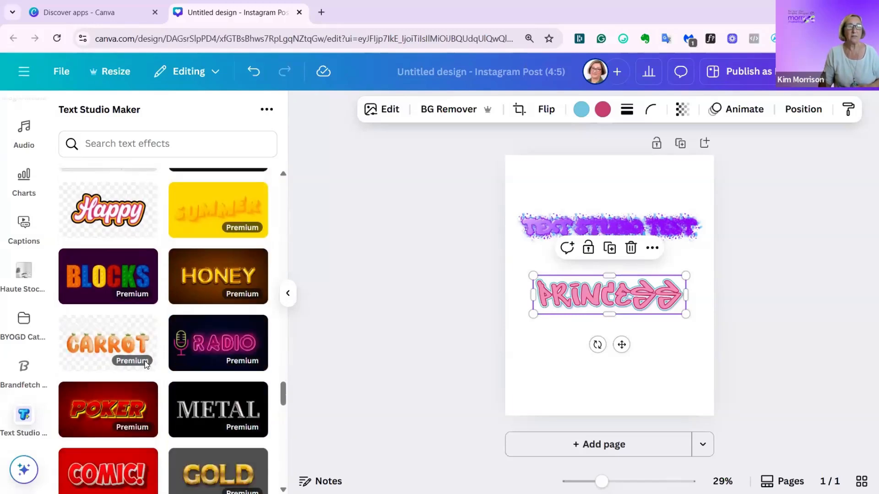
pyautogui.scroll(10, 144, 364)
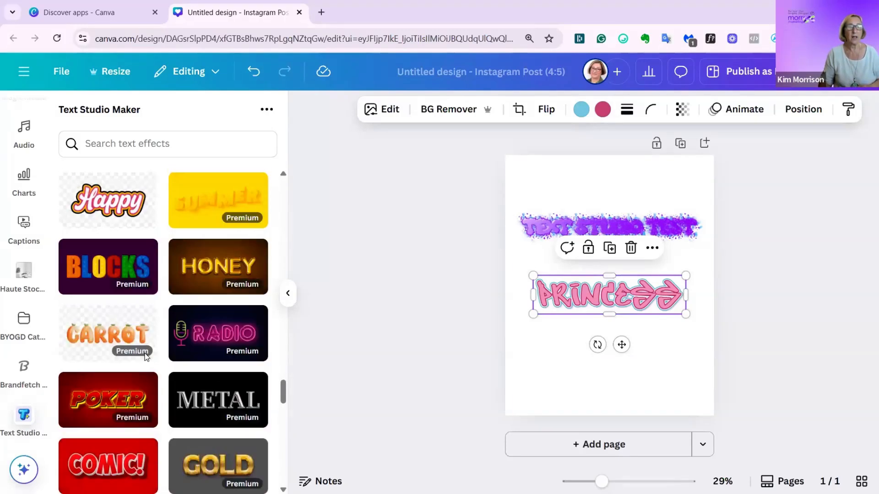
pyautogui.scroll(-4, 145, 358)
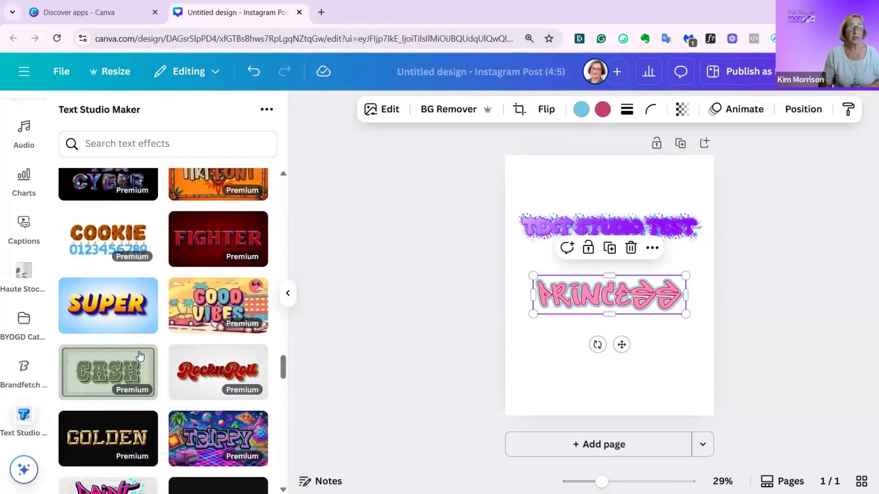
pyautogui.click(116, 374)
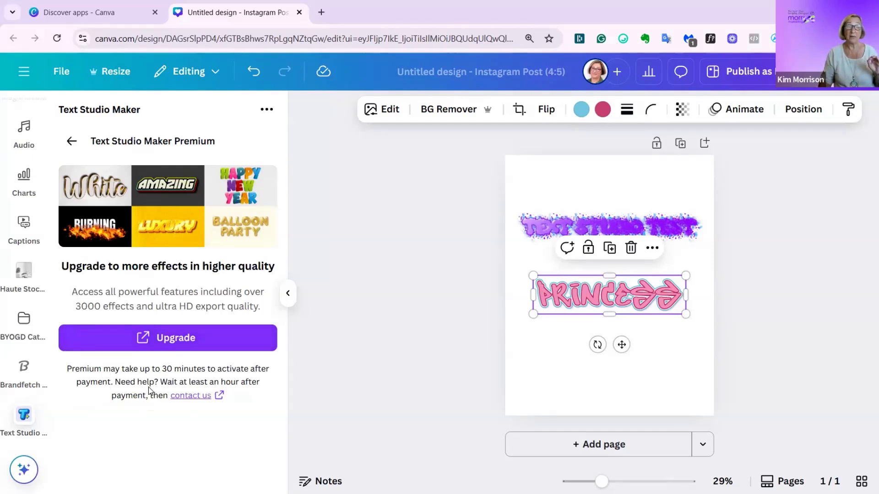
# - Follow the premium upgrade link to the TextStudio website and review the feature comparison and plan prices
pyautogui.click(164, 345)
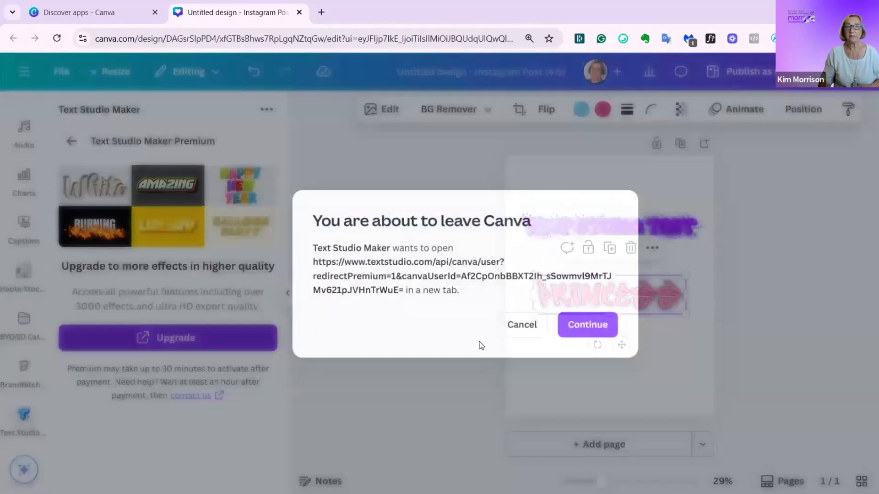
pyautogui.click(607, 328)
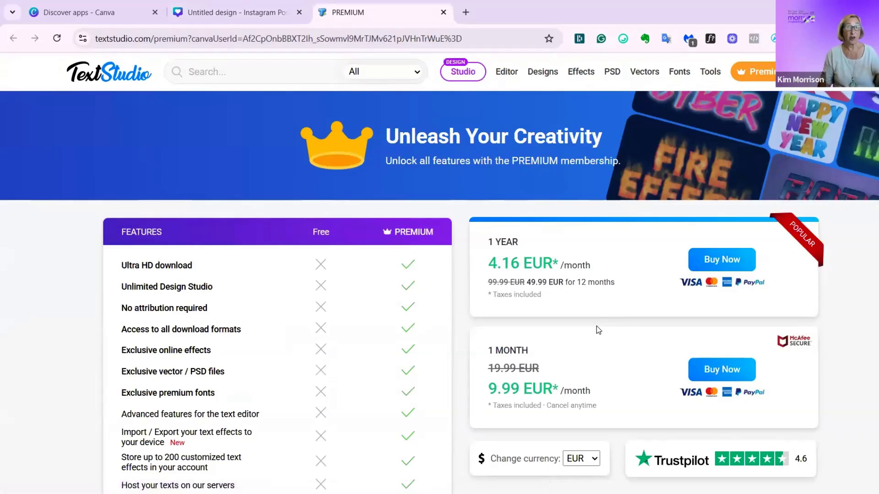
pyautogui.scroll(-1, 589, 340)
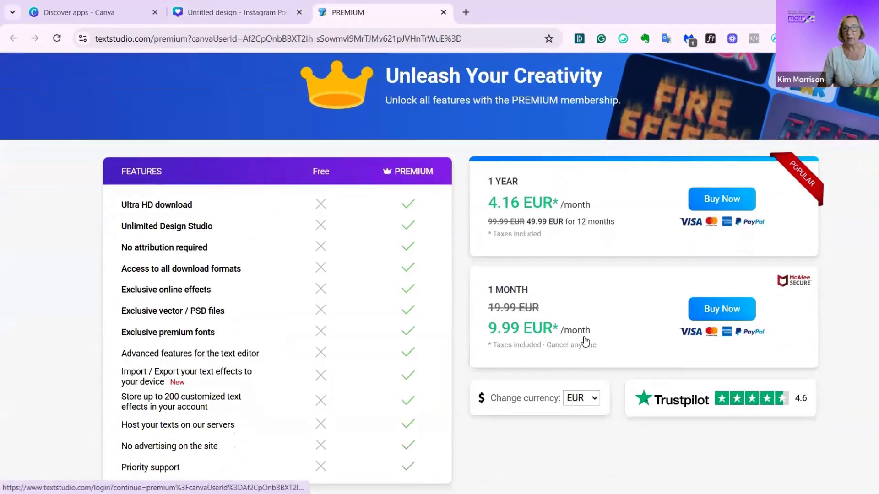
pyautogui.scroll(-1, 584, 363)
pyautogui.scroll(2, 572, 366)
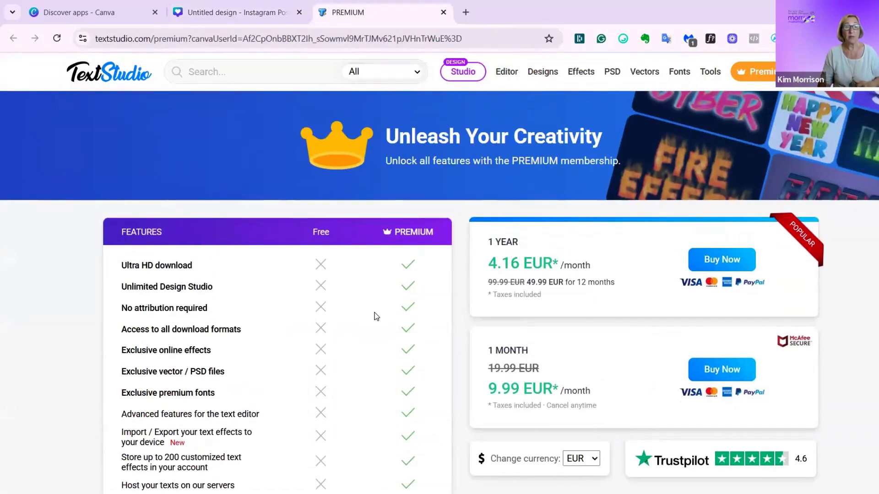
pyautogui.scroll(-3, 375, 321)
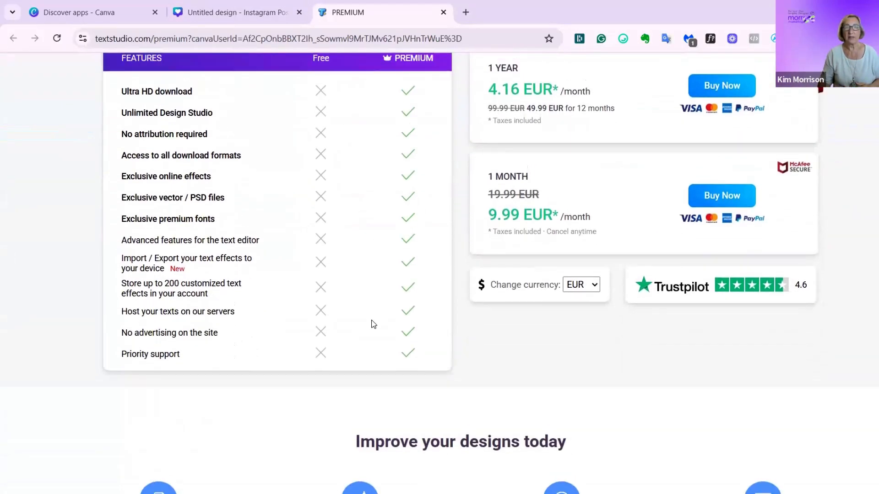
pyautogui.scroll(2, 673, 420)
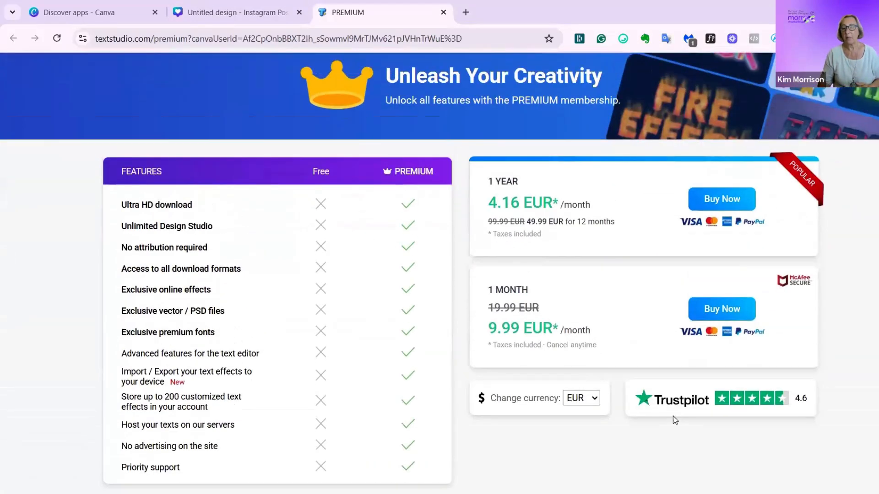
# - Change the currency of the premium plan prices to USD
pyautogui.click(581, 397)
pyautogui.scroll(-5, 572, 330)
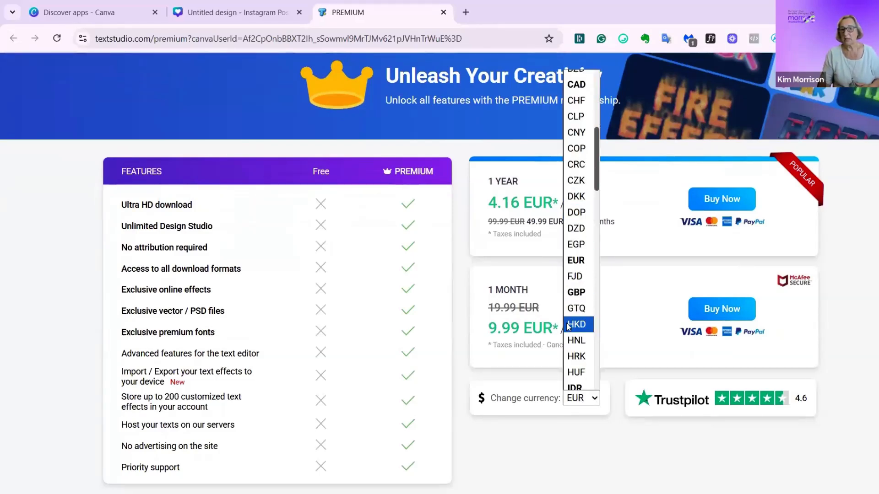
pyautogui.scroll(-10, 571, 350)
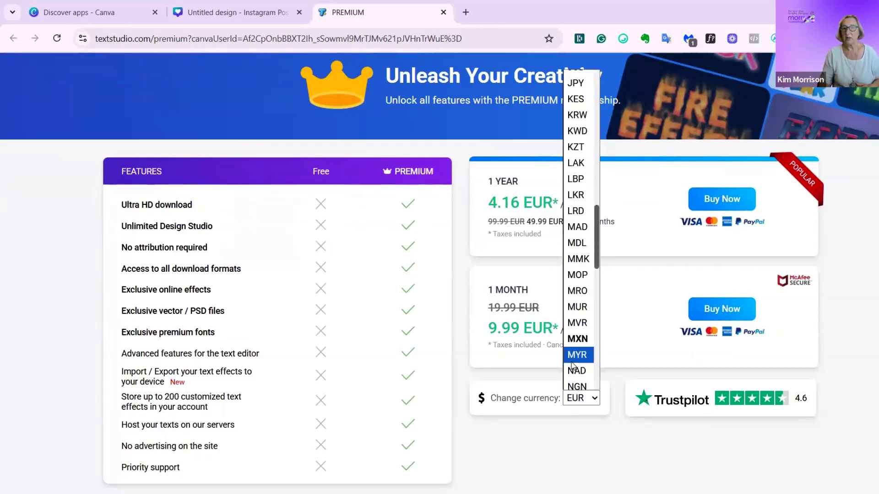
pyautogui.scroll(-8, 571, 376)
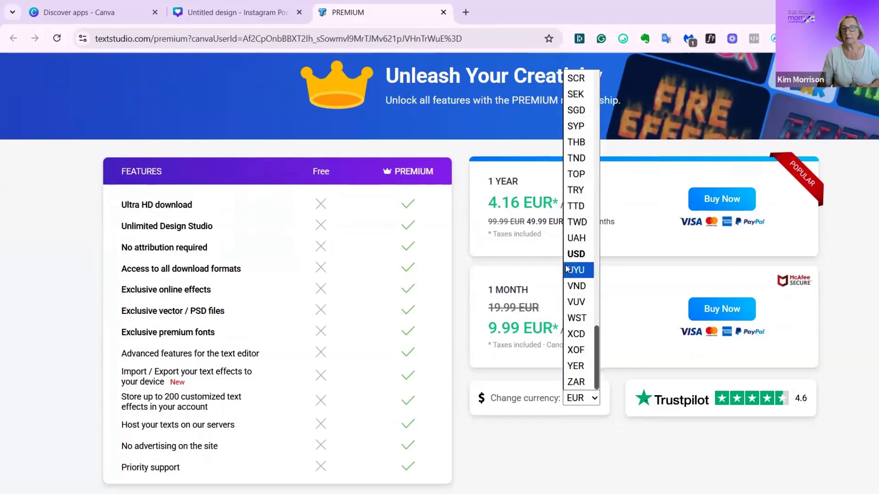
pyautogui.click(577, 255)
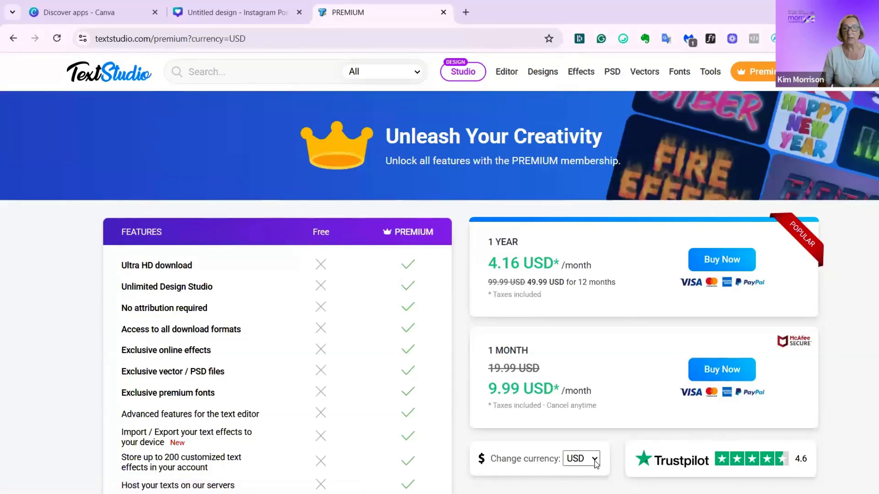
# - Change the currency of the premium plan prices to GBP and review the yearly and monthly plans
pyautogui.click(581, 458)
pyautogui.scroll(10, 579, 320)
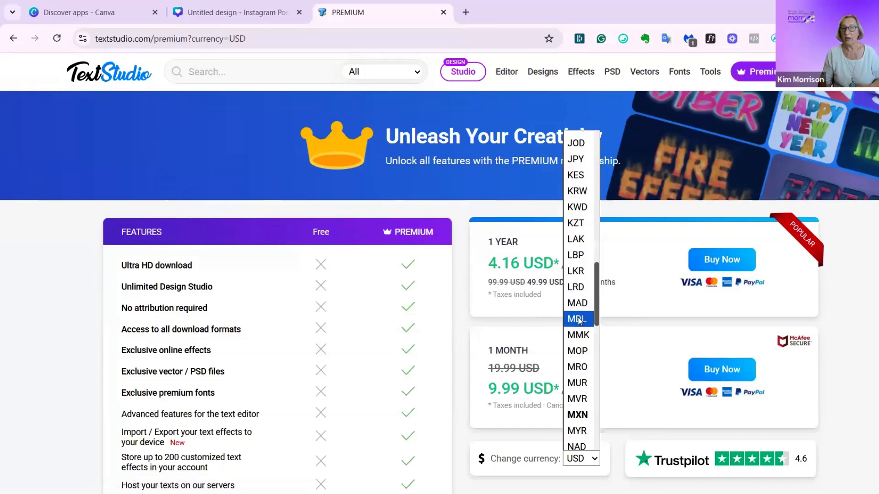
pyautogui.scroll(4, 579, 321)
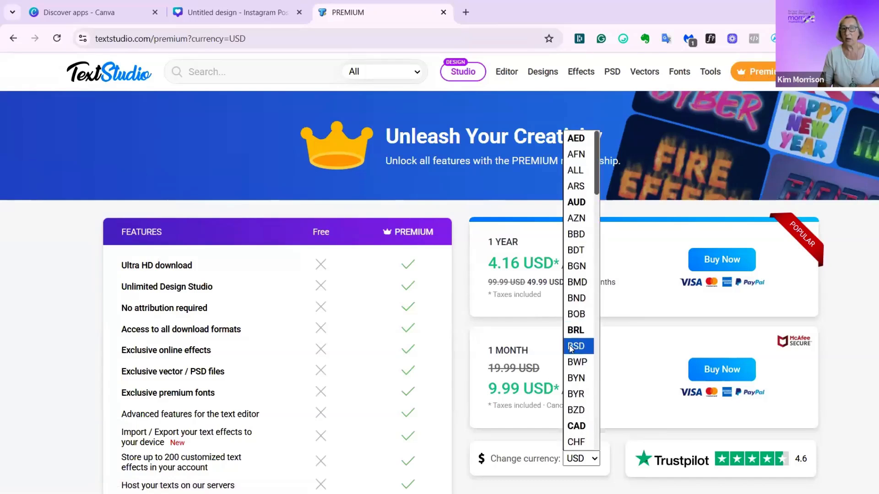
pyautogui.scroll(-2, 572, 352)
pyautogui.scroll(-3, 572, 355)
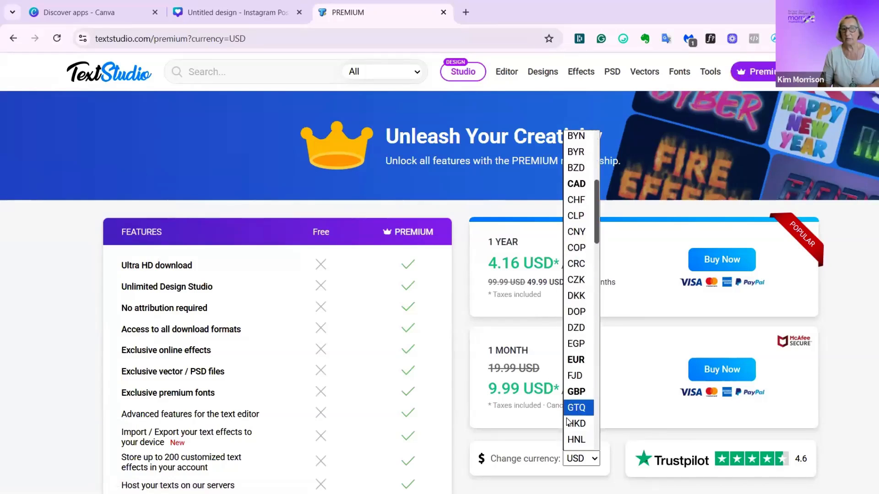
pyautogui.click(576, 392)
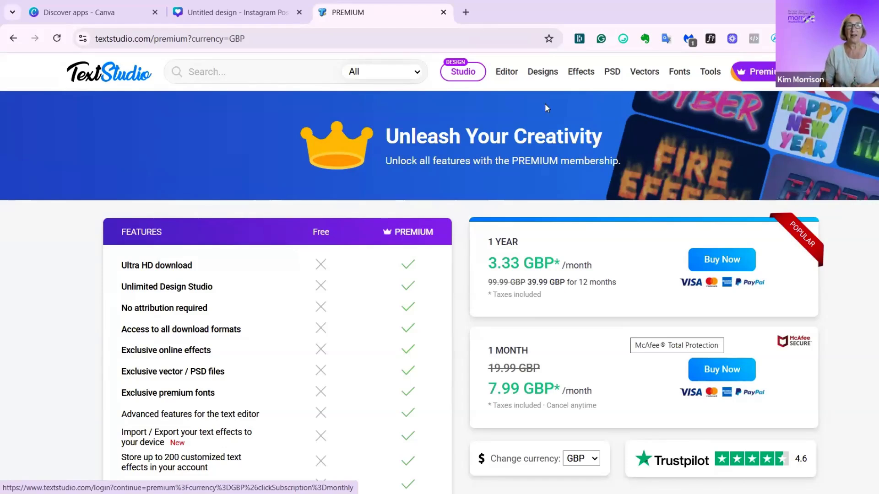
pyautogui.scroll(-3, 514, 257)
pyautogui.scroll(1, 511, 253)
pyautogui.scroll(2, 512, 253)
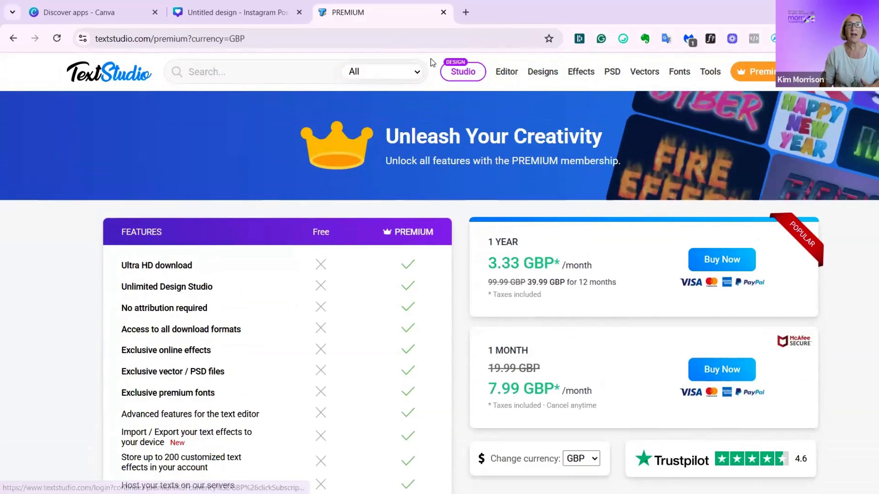
# - Switch back to the Canva design, leave the premium upgrade page and browse further free and premium effects in the Text Studio Maker gallery
pyautogui.click(238, 12)
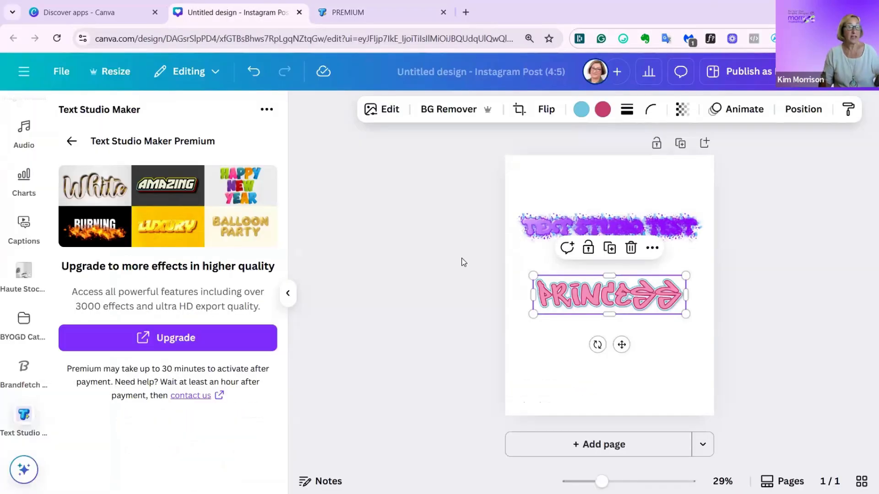
pyautogui.click(71, 141)
pyautogui.scroll(-5, 211, 274)
pyautogui.scroll(-5, 209, 273)
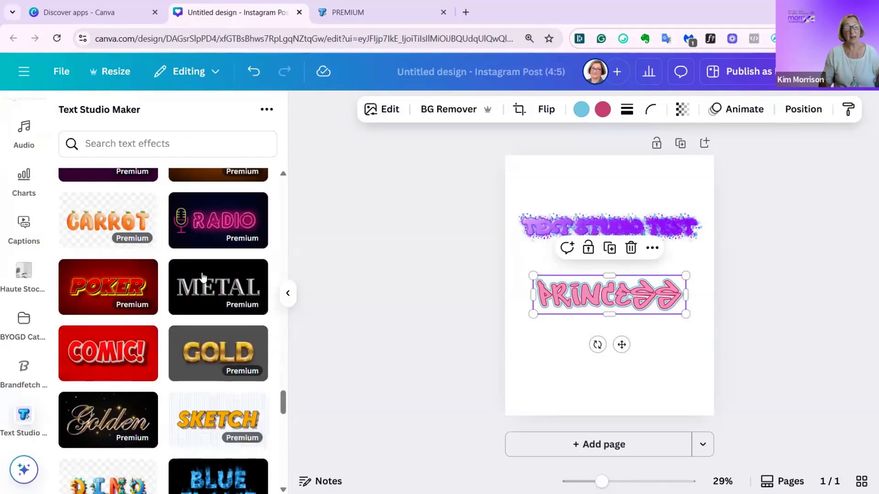
pyautogui.scroll(-20, 203, 277)
pyautogui.scroll(-15, 185, 293)
pyautogui.scroll(-10, 174, 302)
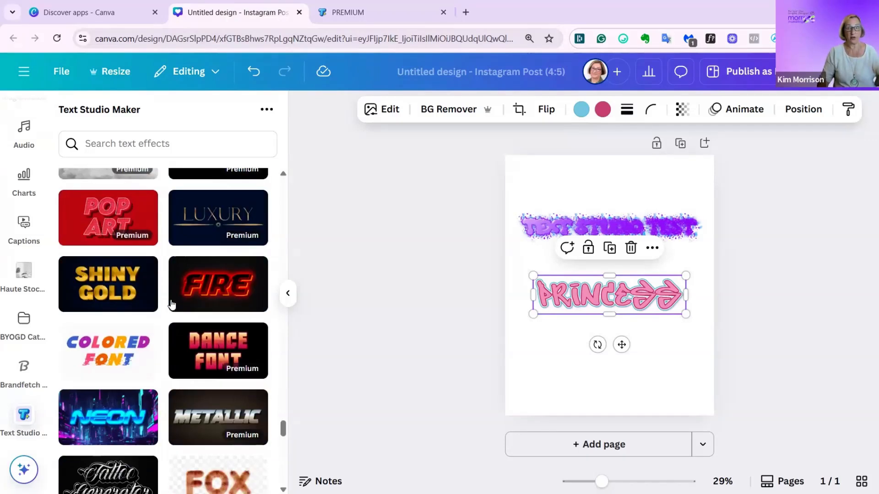
pyautogui.scroll(-10, 171, 304)
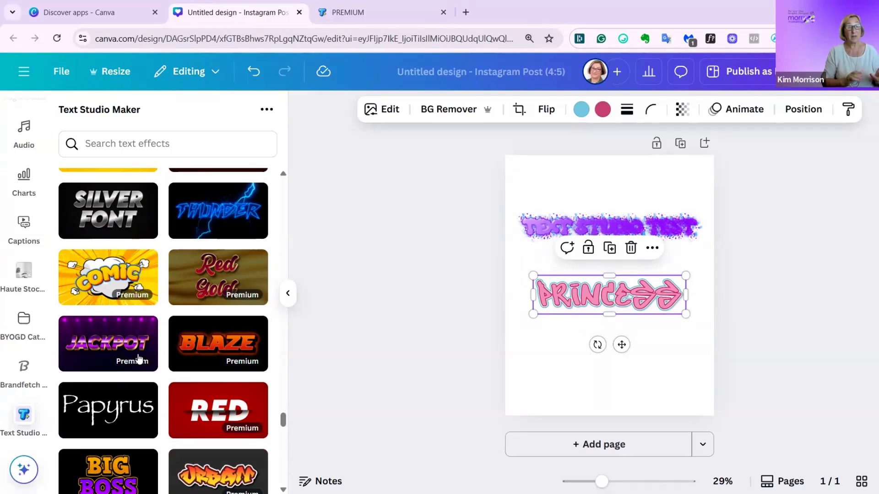